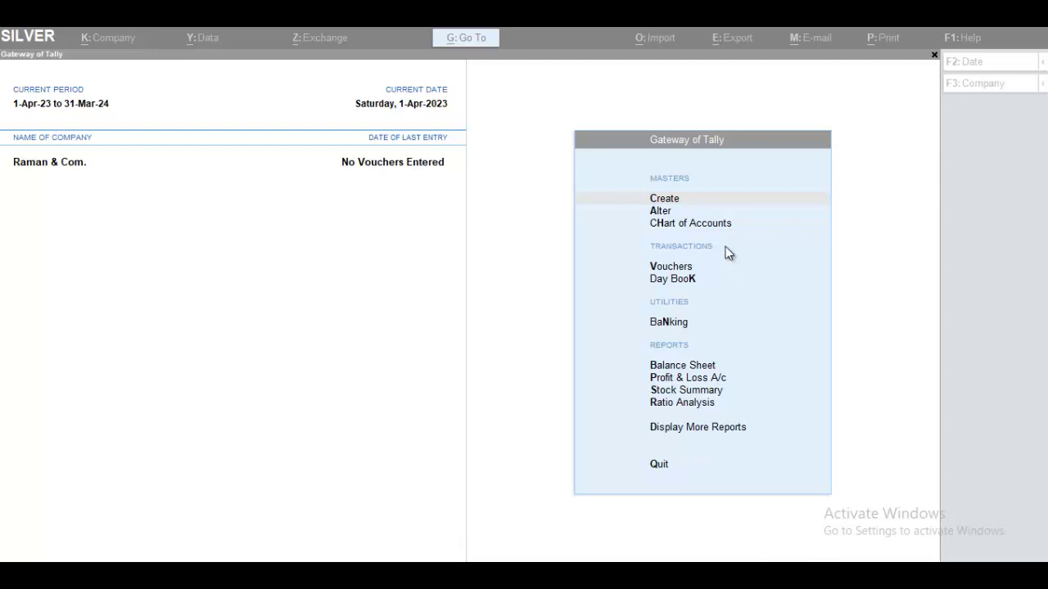
click(675, 202)
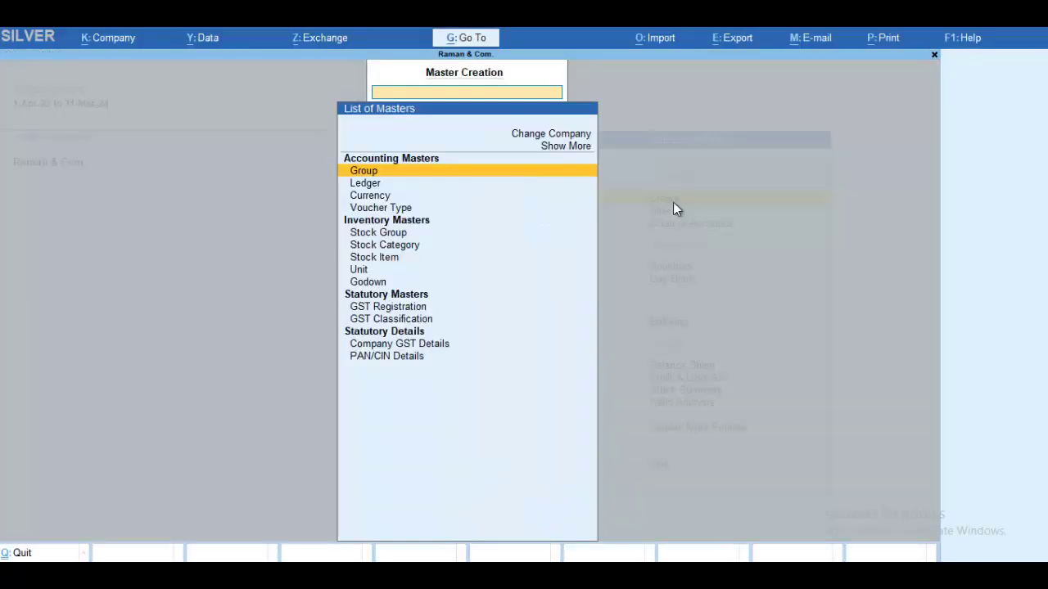
key(Down)
key(Up)
key(Return)
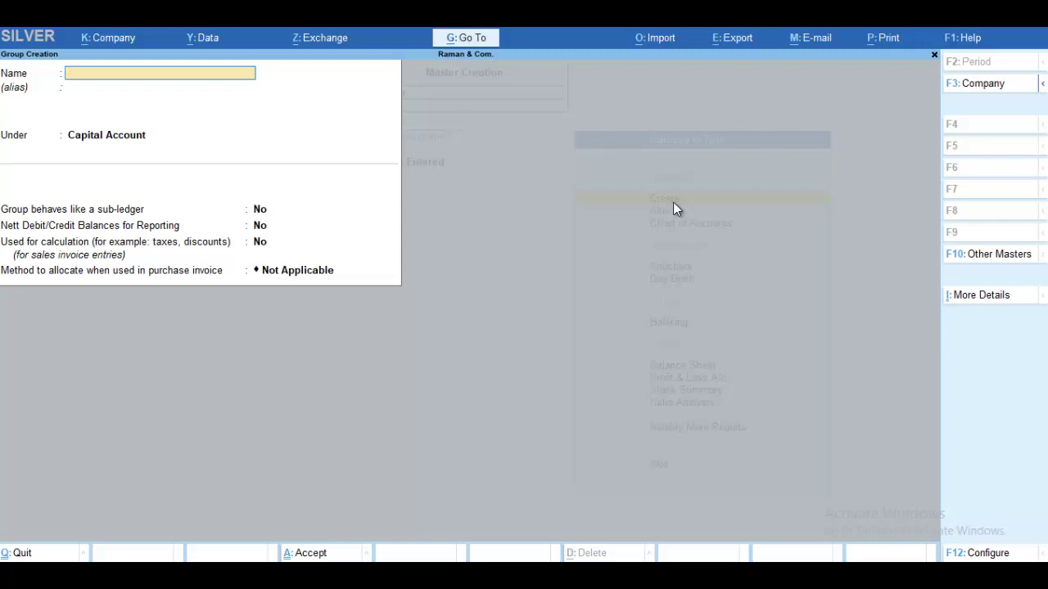
key(Escape)
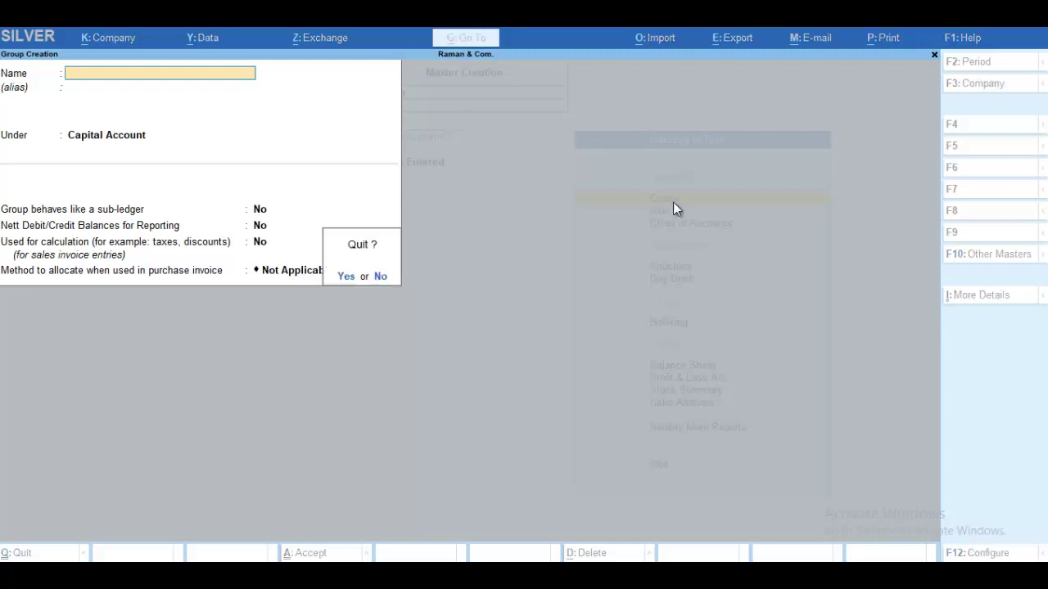
key(Return)
key(Escape)
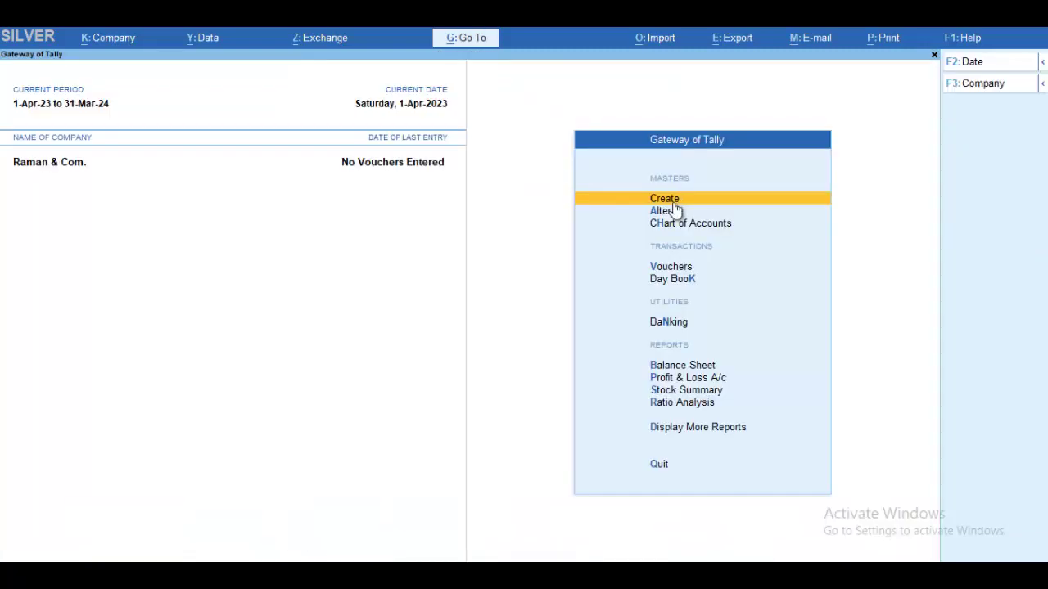
- Open the chart of accounts for Groups and start a multi-group creation under All Items
key(Down)
key(Down)
key(Return)
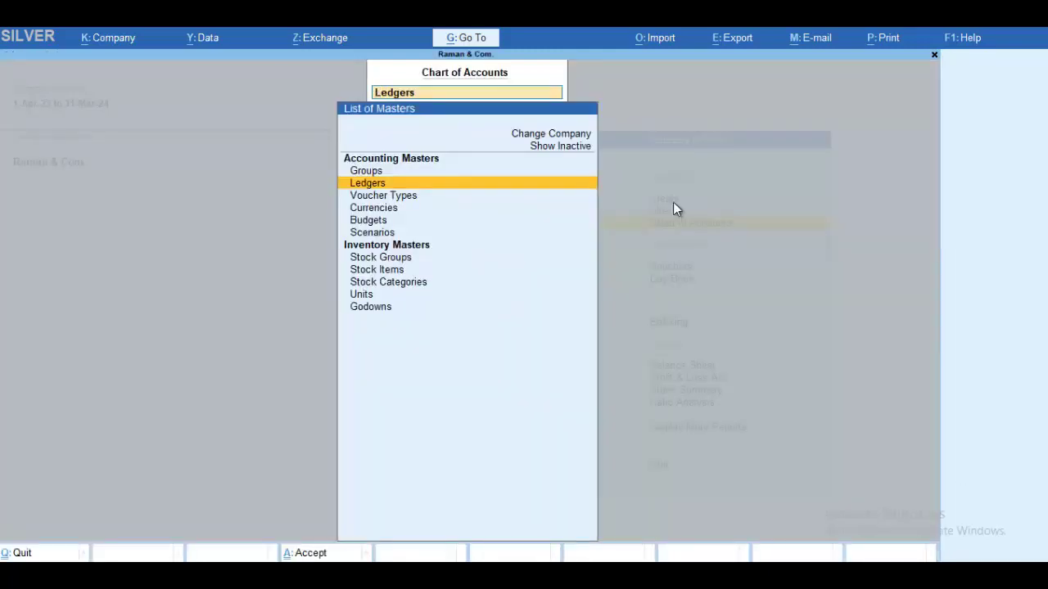
key(Up)
key(Return)
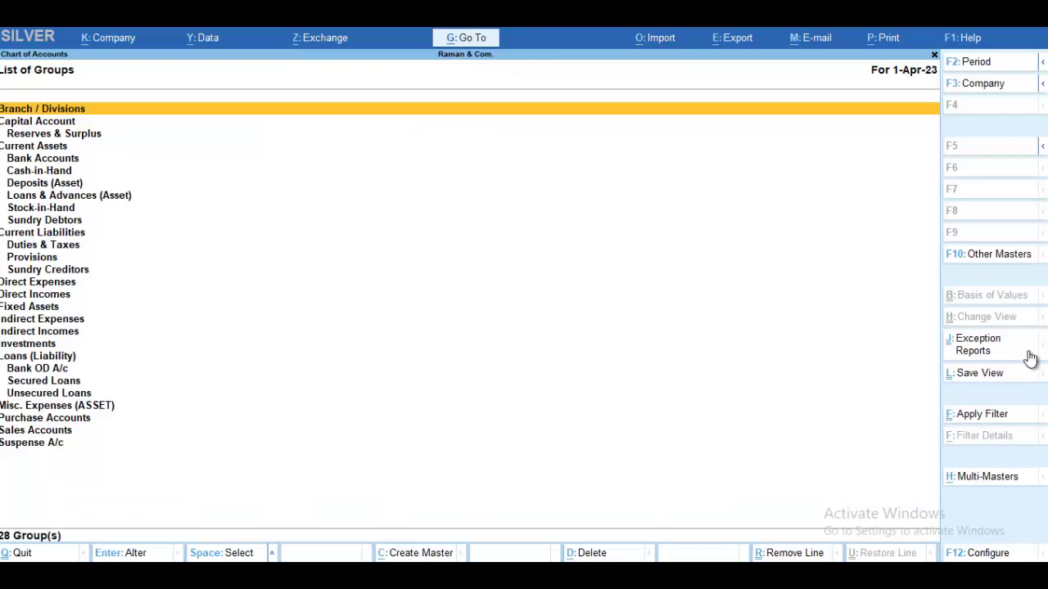
click(979, 483)
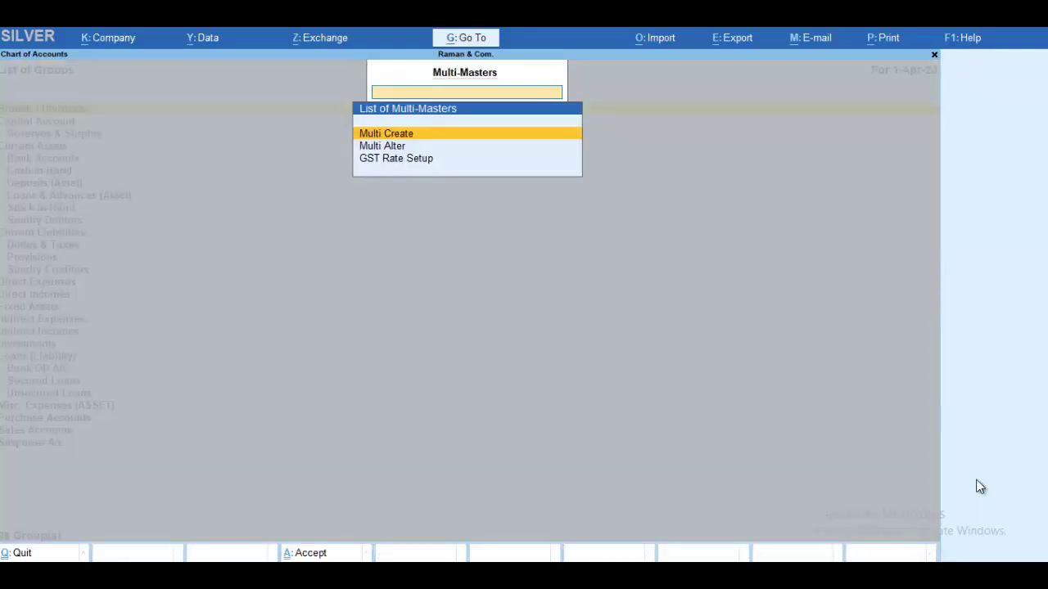
key(Return)
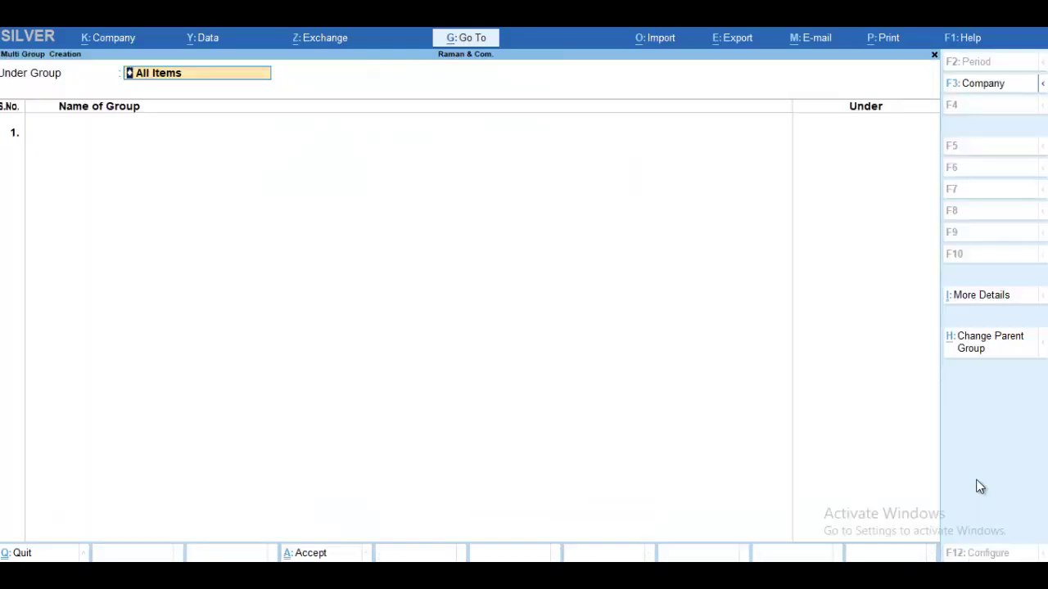
key(Return)
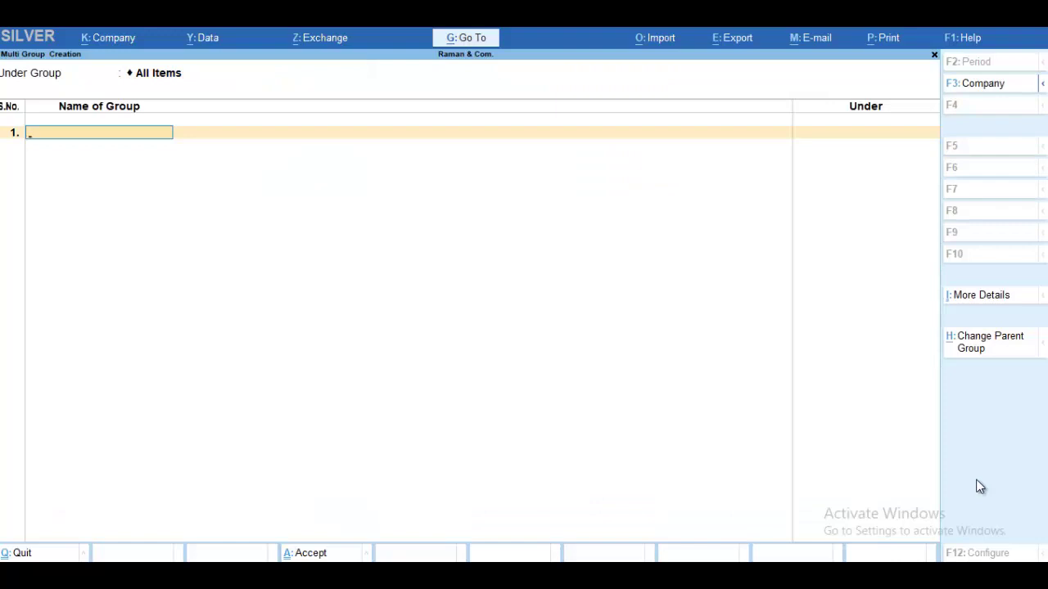
- Add a group named Movable Property under Fixed Assets
text(Movb)
key(BackSpace)
text(ab)
text(le)
text( Pr)
text(o)
text(pe)
text(r)
key(BackSpace)
text(e)
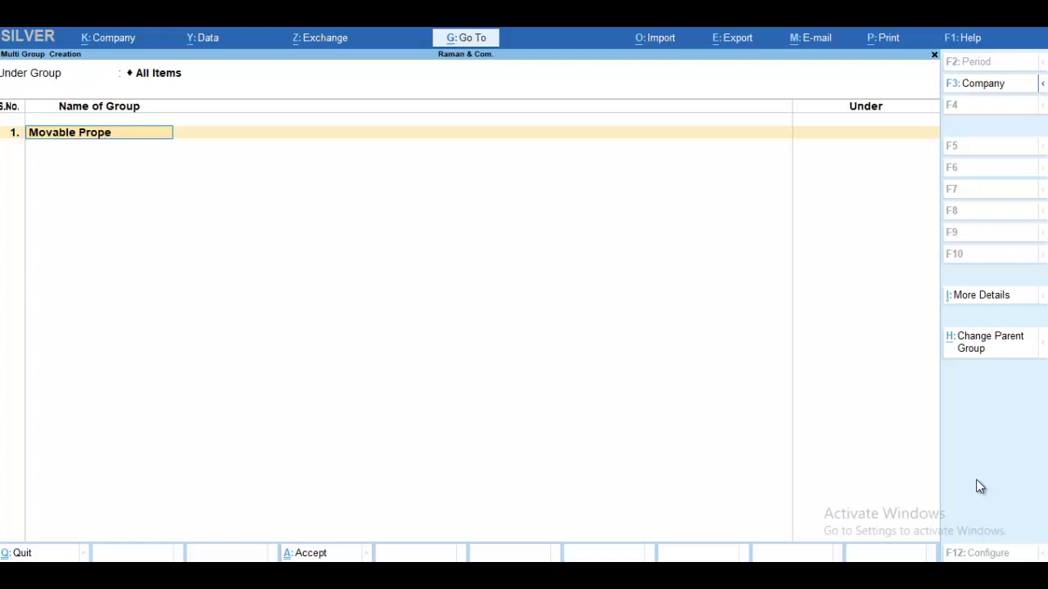
text(rty)
key(Return)
text(fix)
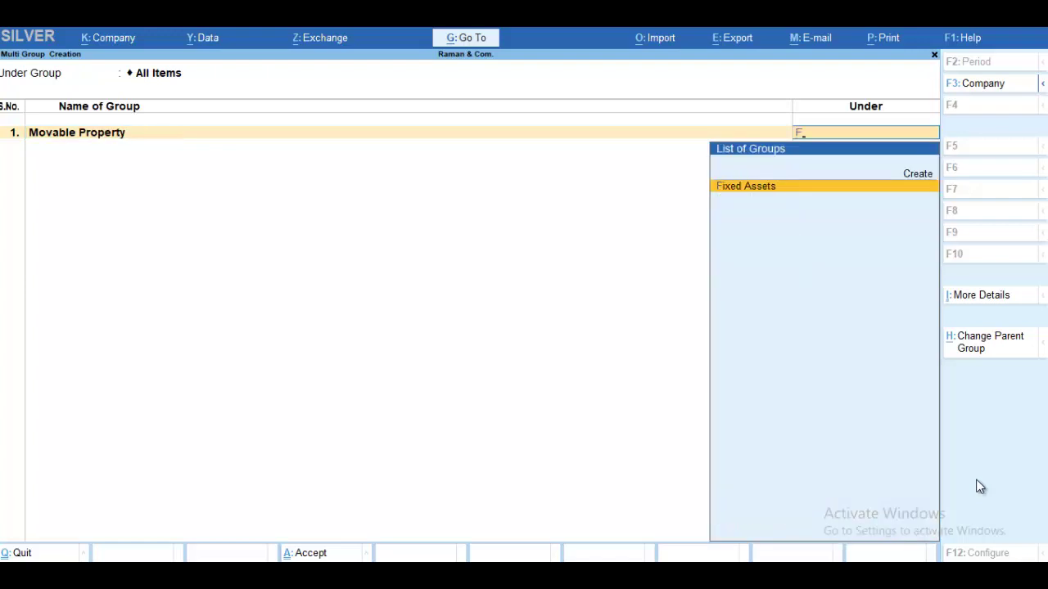
key(Return)
- Add a second group named Immovable Property under Fixed Assets
text(Imm)
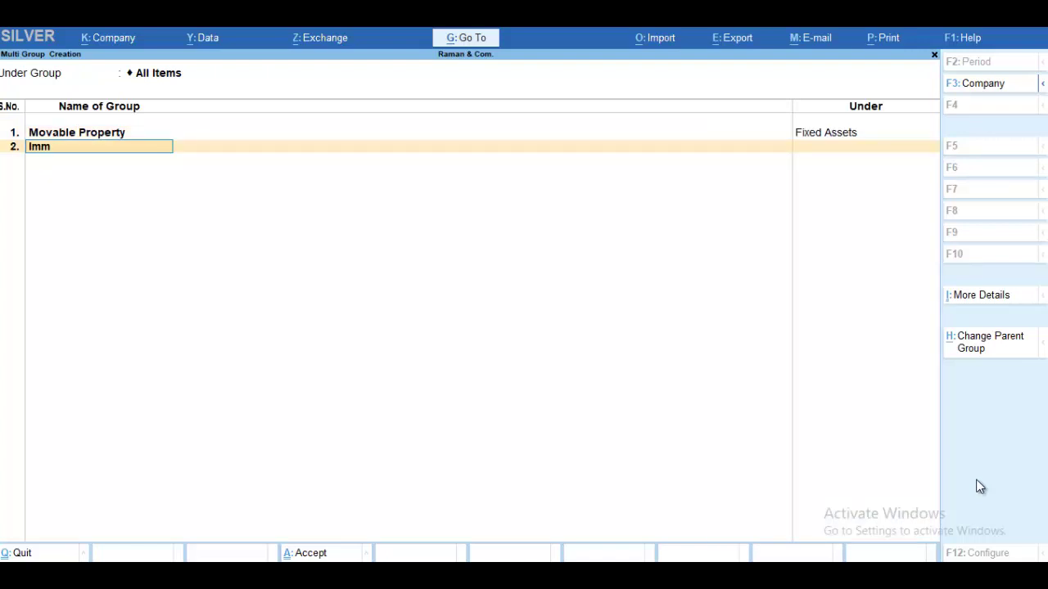
text(ovable Property)
key(Return)
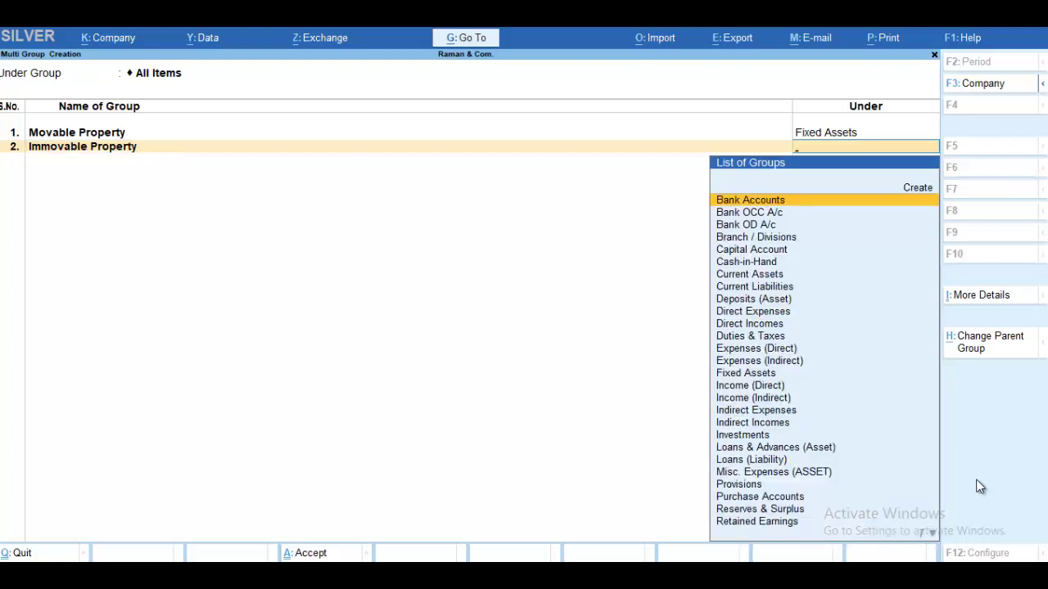
text(F)
key(Return)
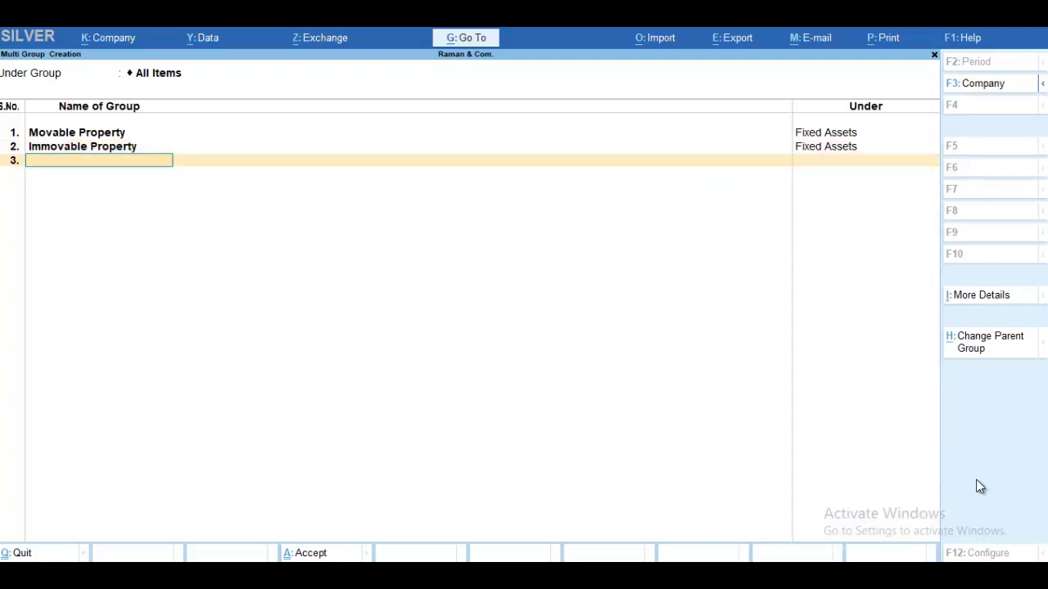
- Add a third group named Shares under Investments
text(Shares)
key(Return)
text(In)
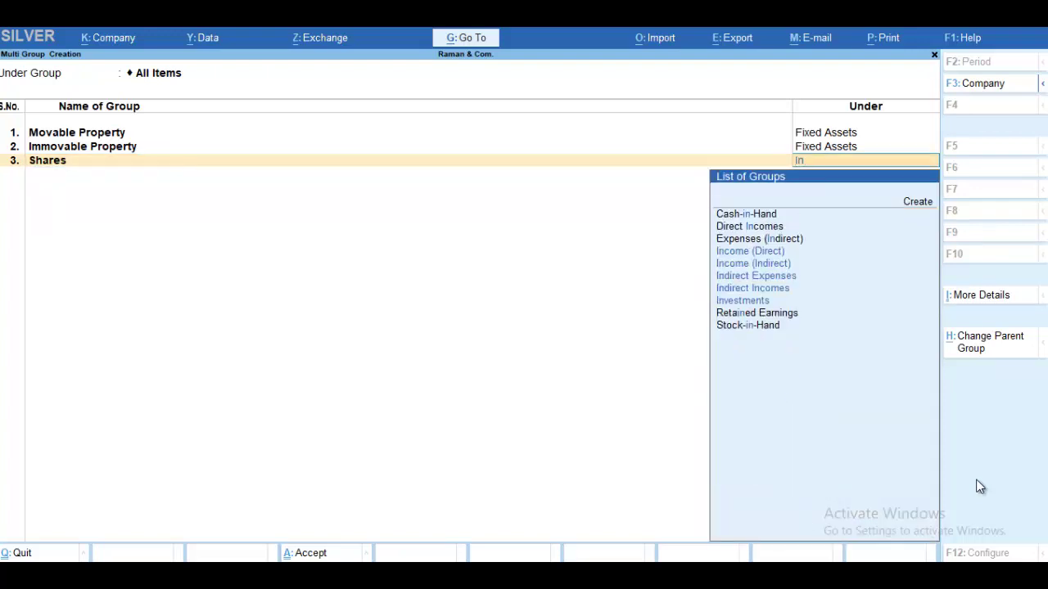
key(Down)
key(Down)
key(Down)
key(Down)
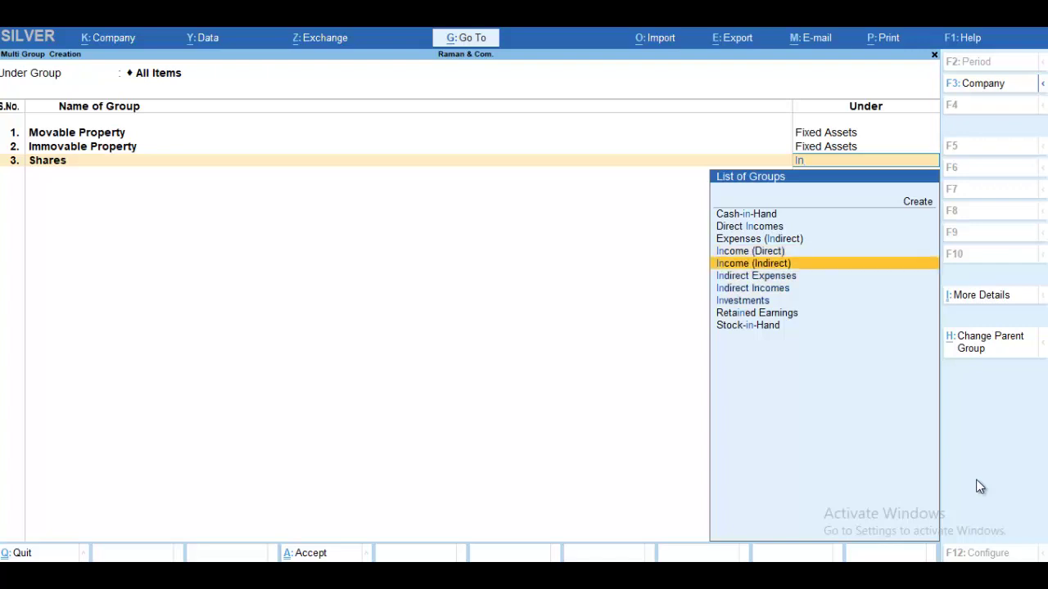
key(Return)
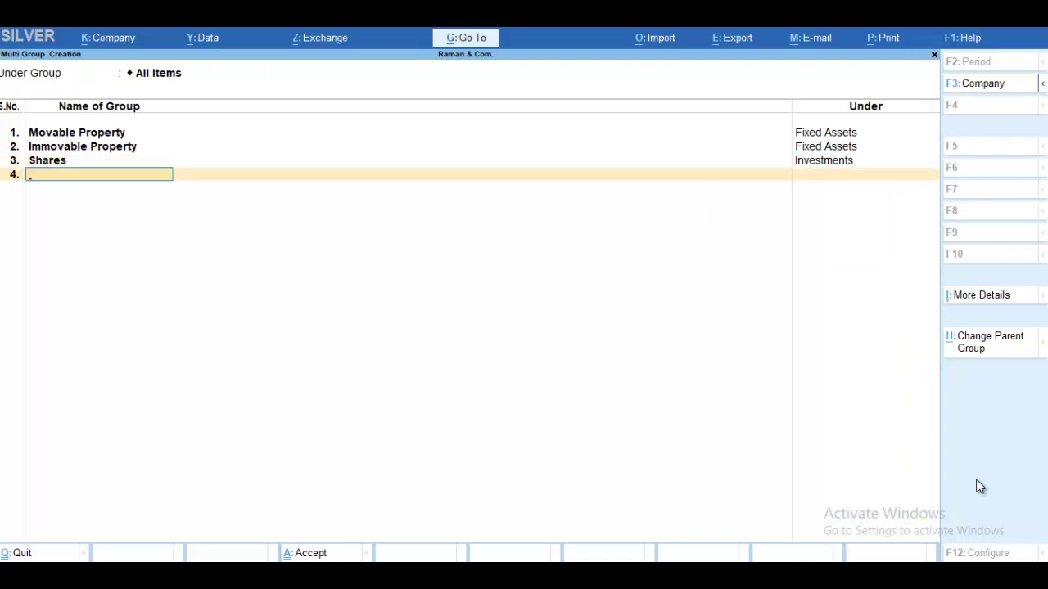
- Add a fourth group named Bank Fd under Investments
text(Bank Fd)
key(Return)
text(Inv)
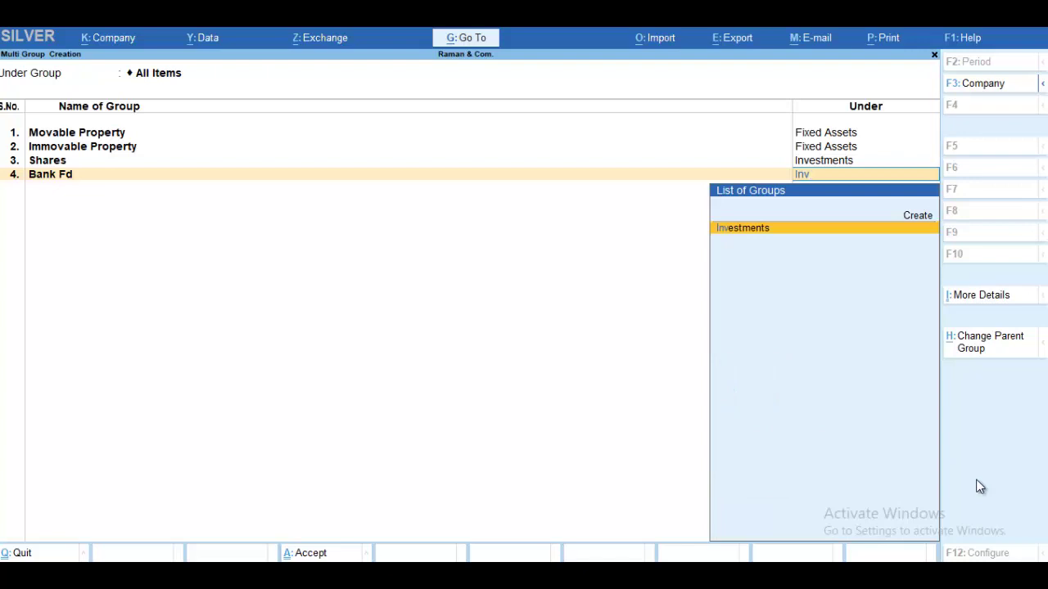
key(Return)
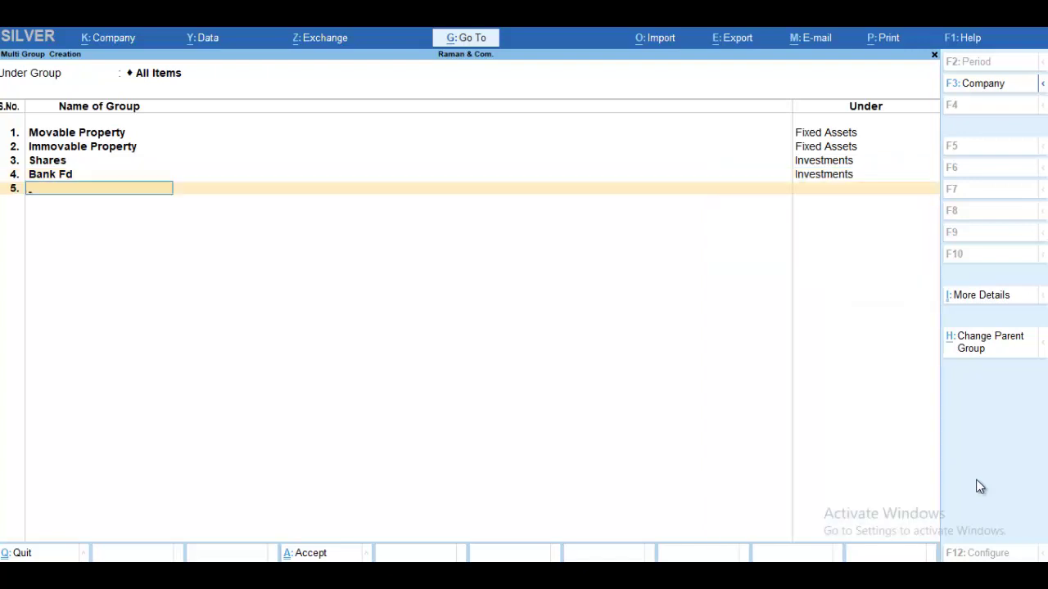
- Add a fifth group named Jaipur Debtors under Sundry Debtors
text(Jaipur Debtors)
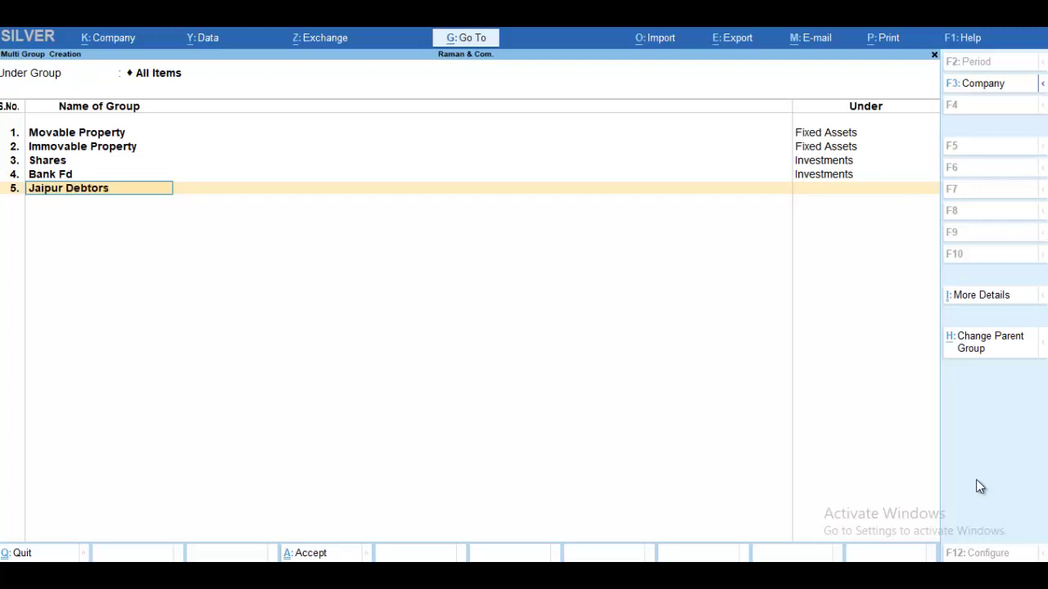
key(Return)
text(Su)
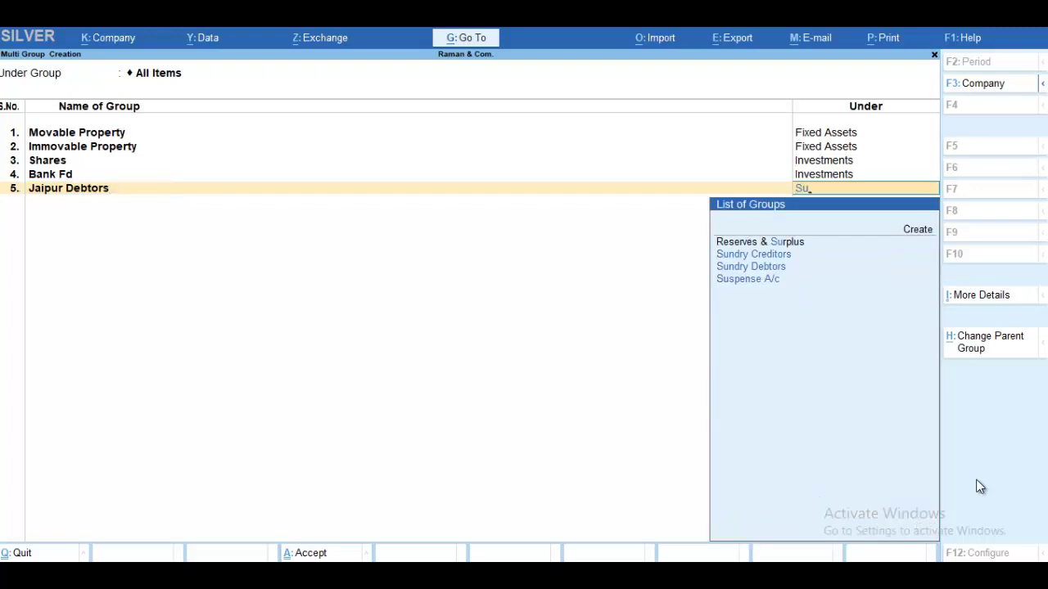
key(Down)
key(Down)
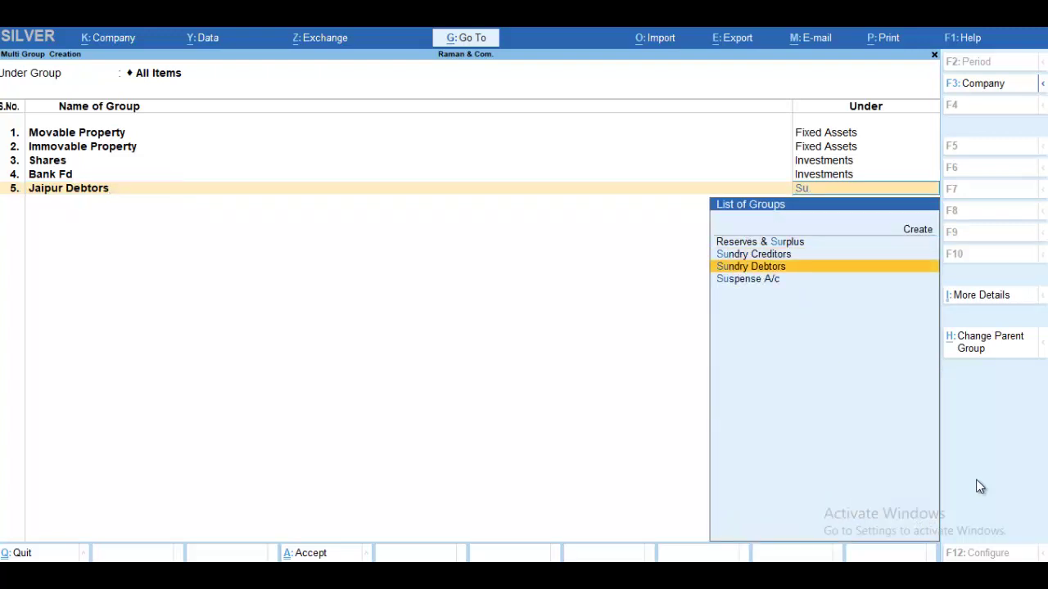
key(Return)
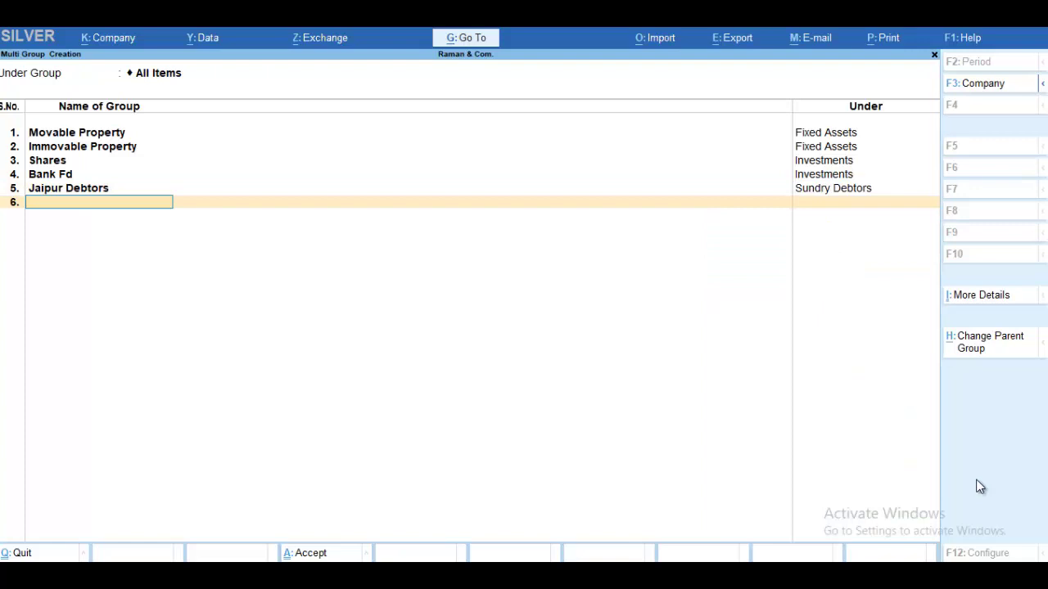
- Add a sixth group named Delhi Creditors under Sundry Creditors
text(Delhi Credi)
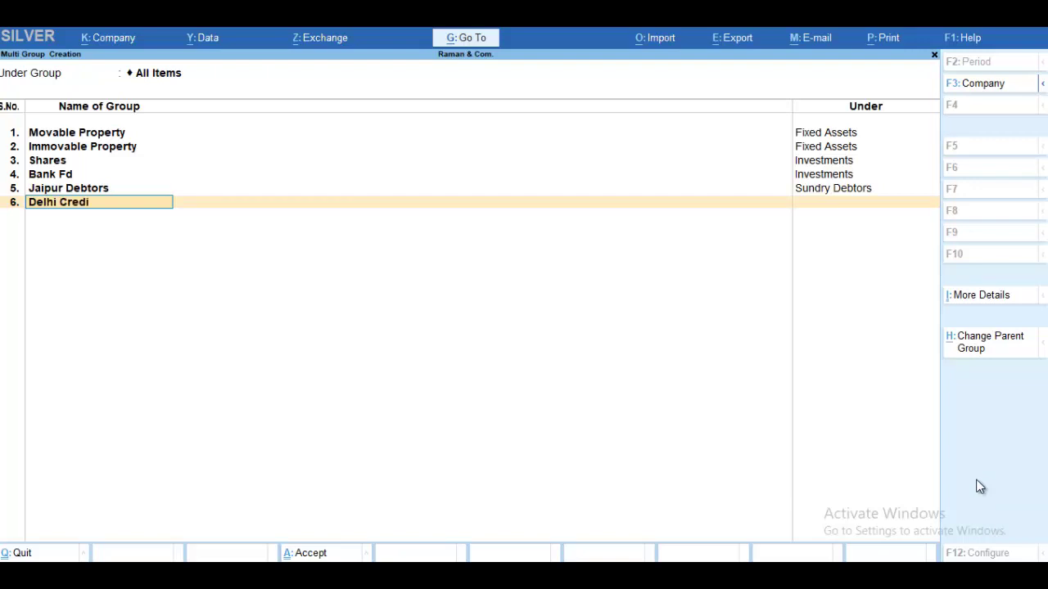
text(tors)
key(Return)
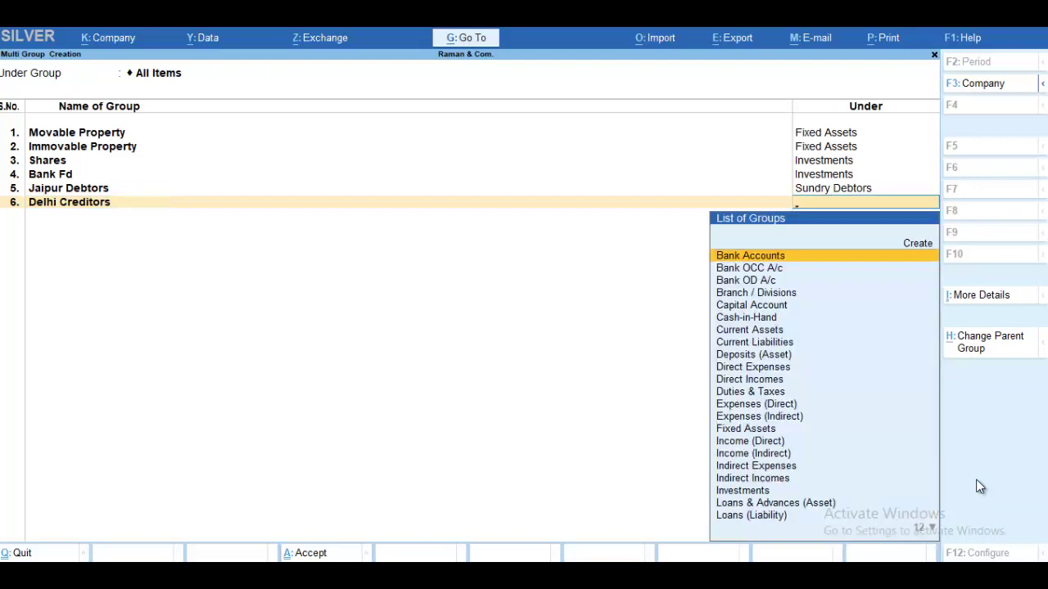
text(Su)
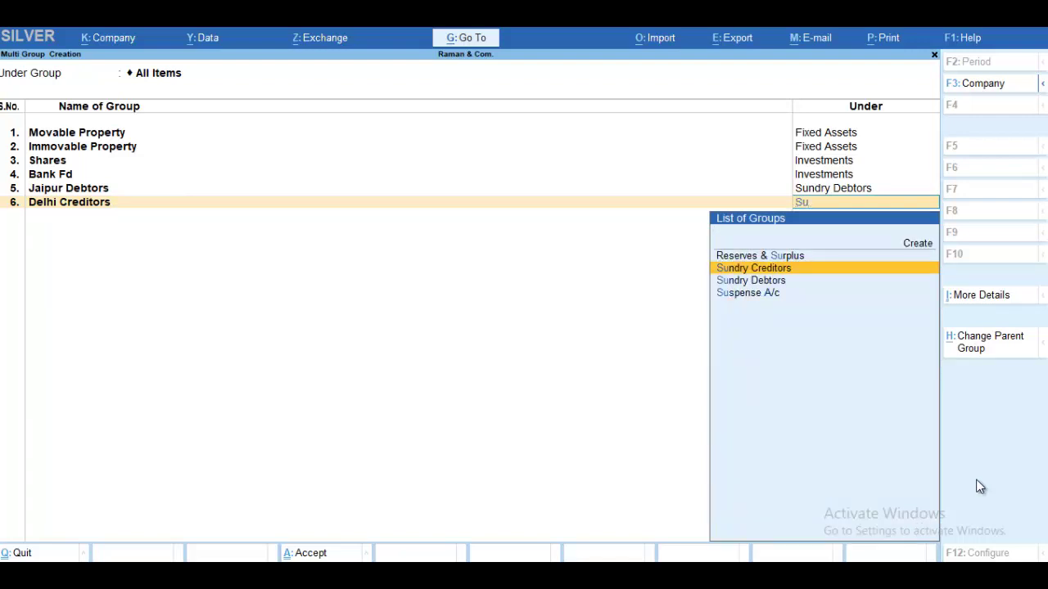
key(Return)
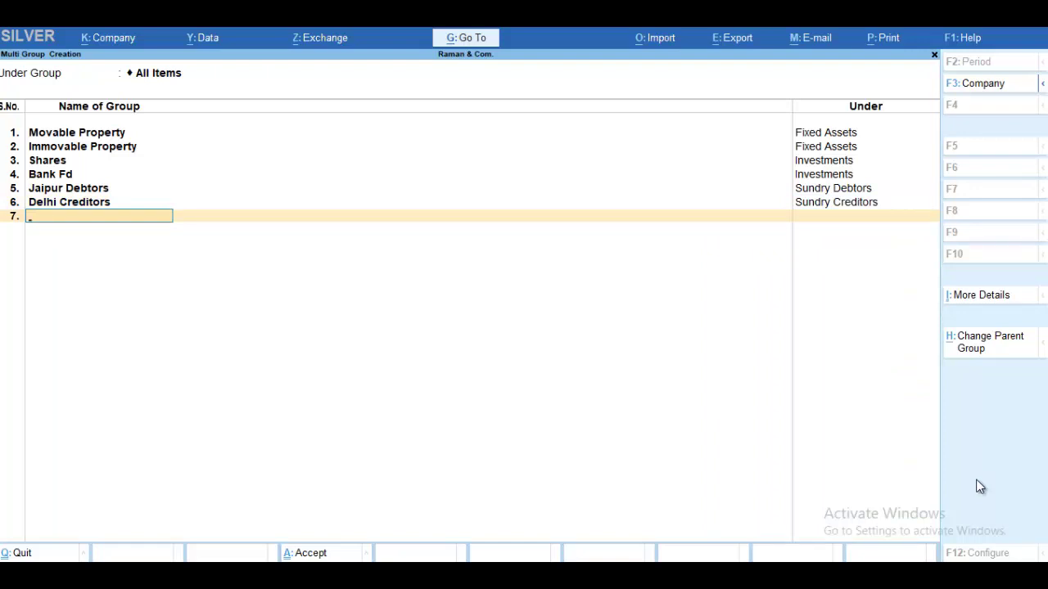
- Add a seventh group named Peronsal Loan under Loans & Advances (Asset)
text(Peronsal Loan)
key(Return)
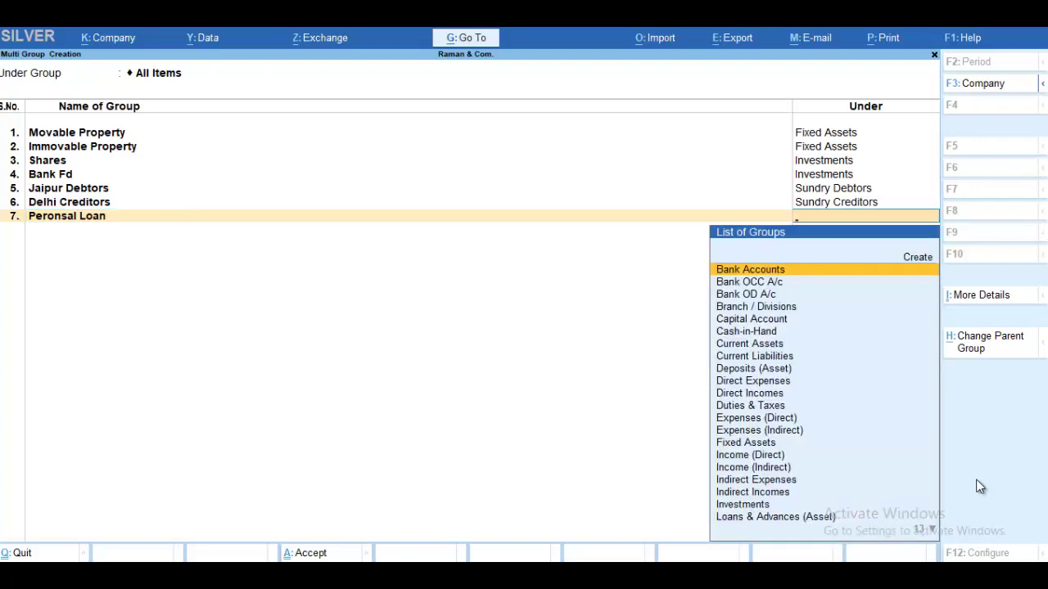
text(Lo)
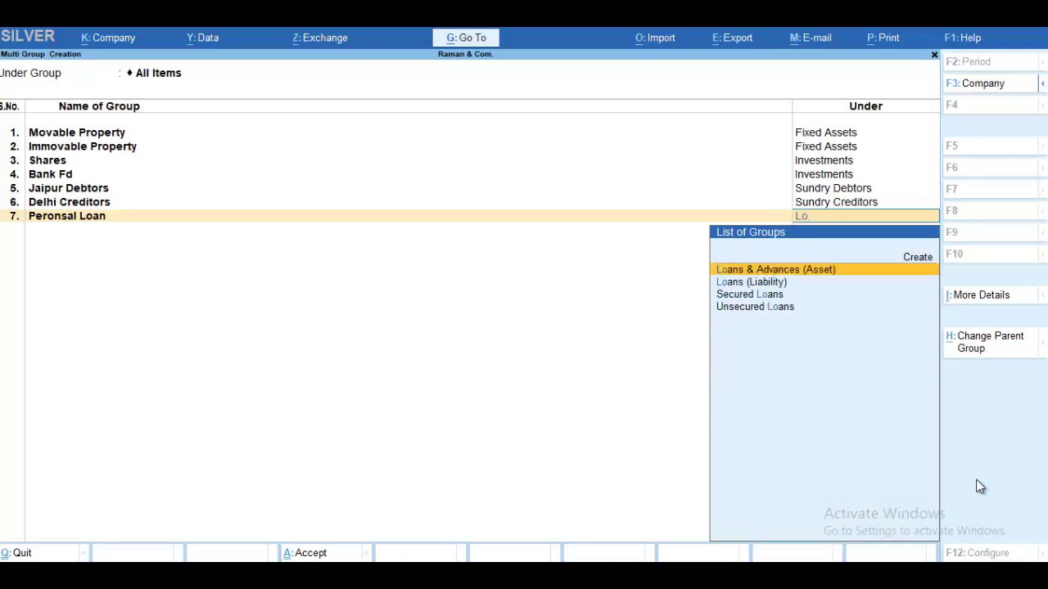
key(Return)
- Add an eighth group named Worker Loan under Loans & Advances (Asset), then save all the new groups and leave the group list
text(Wor)
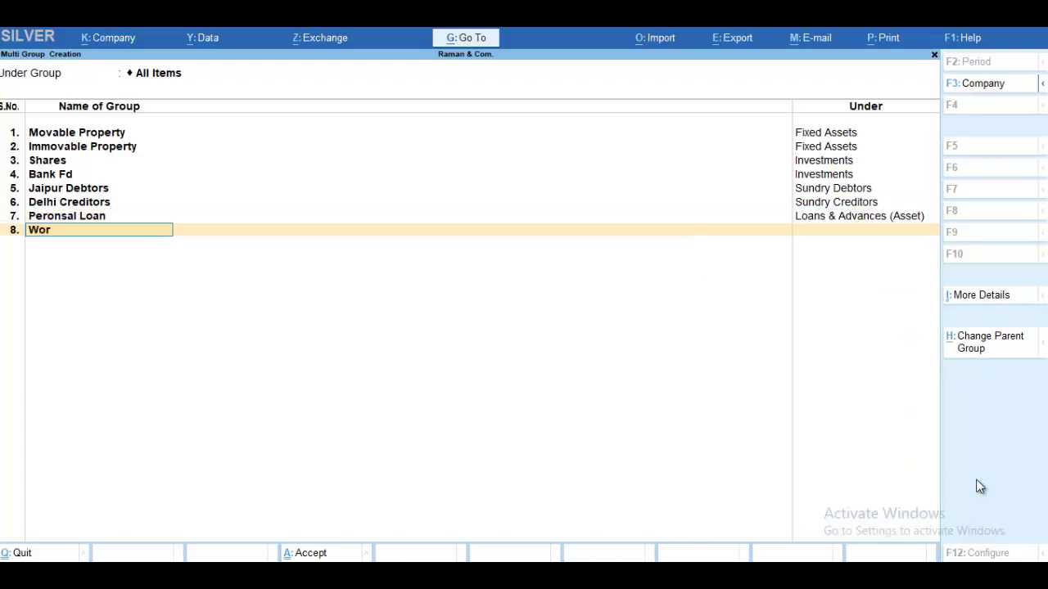
text(ker Loan)
key(Return)
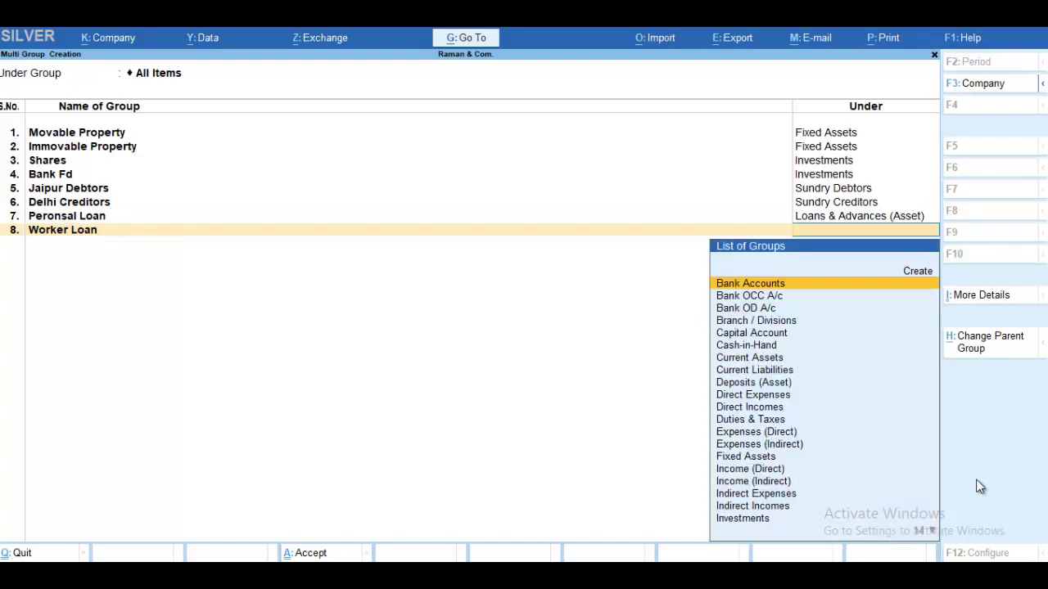
text(Loan)
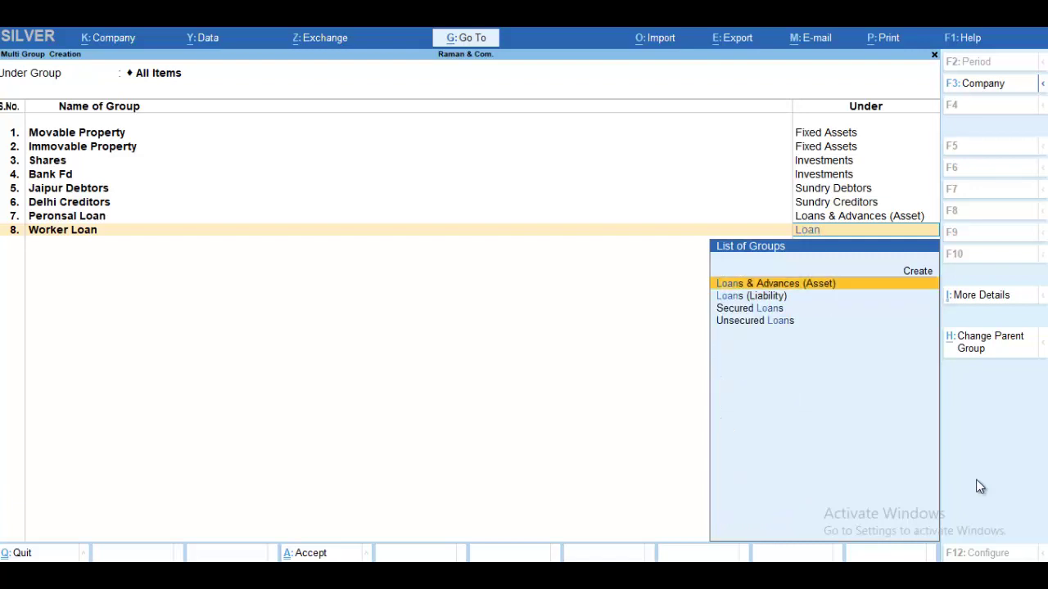
key(Return)
key(Return)
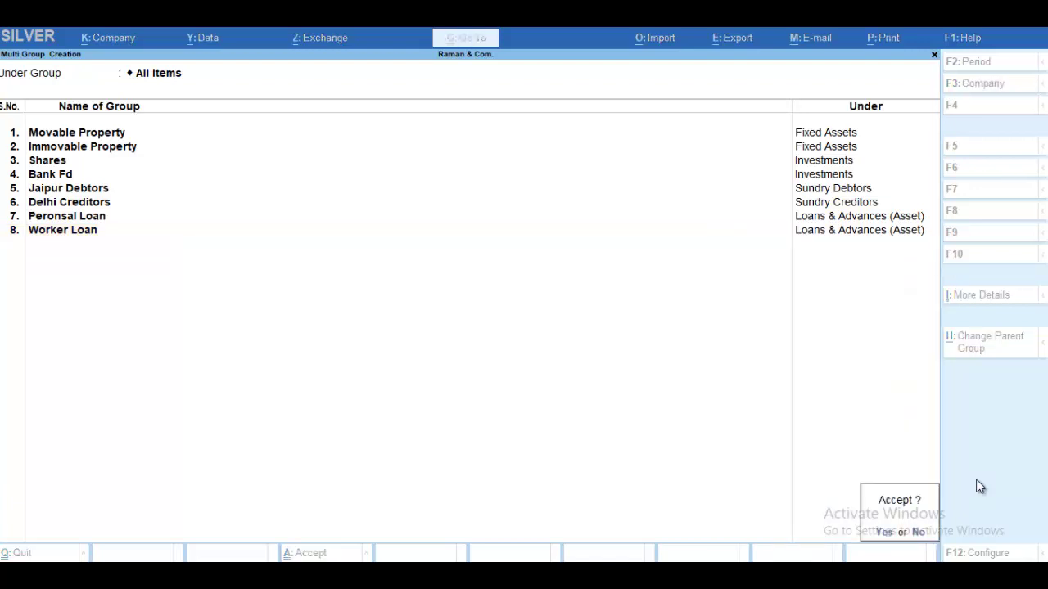
key(Return)
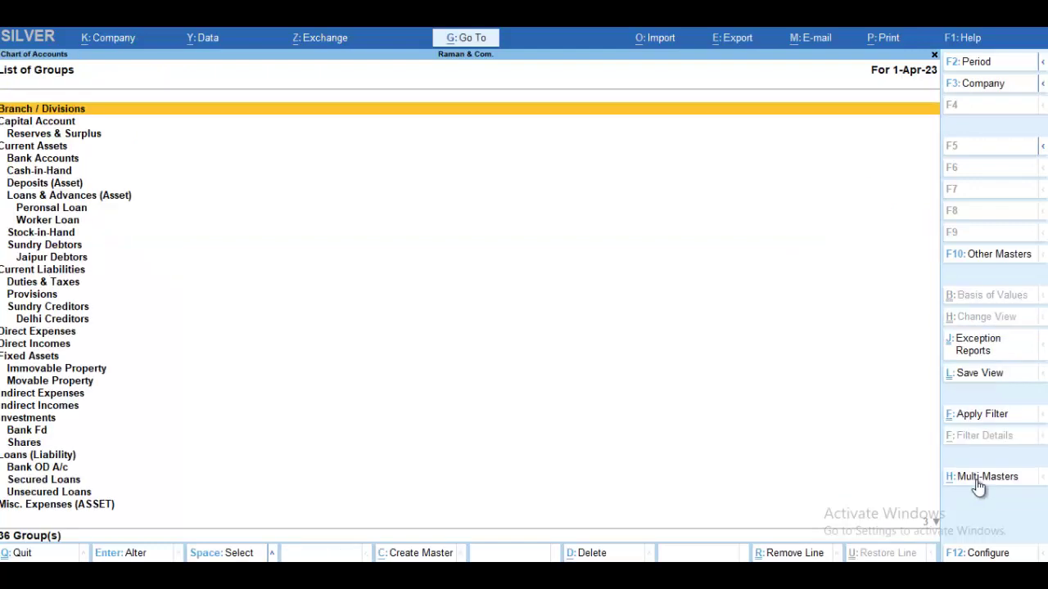
key(Escape)
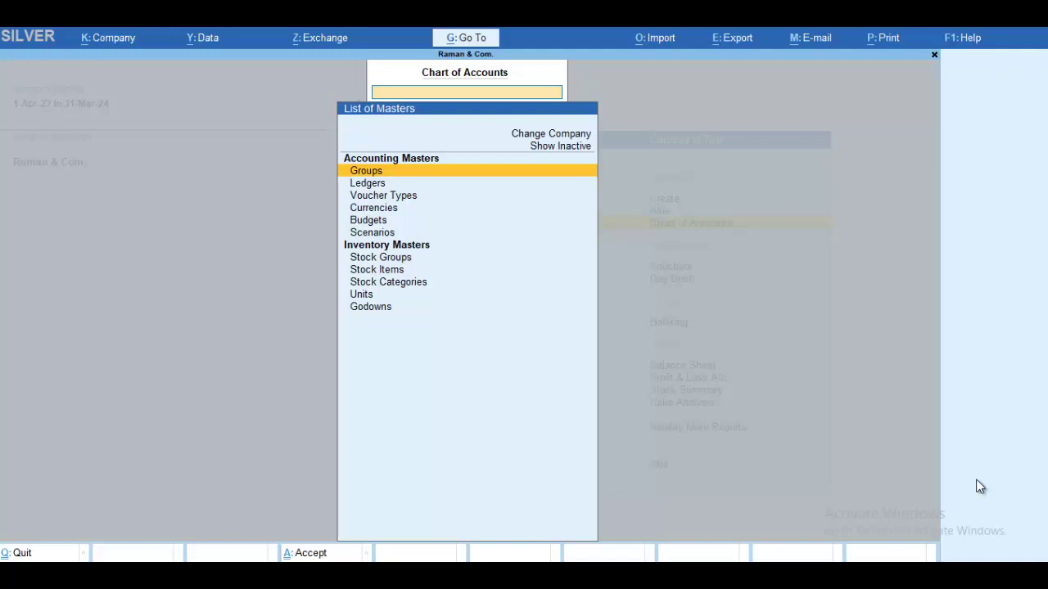
- Start a new single ledger named Car and place it under the Movable Property group
key(Escape)
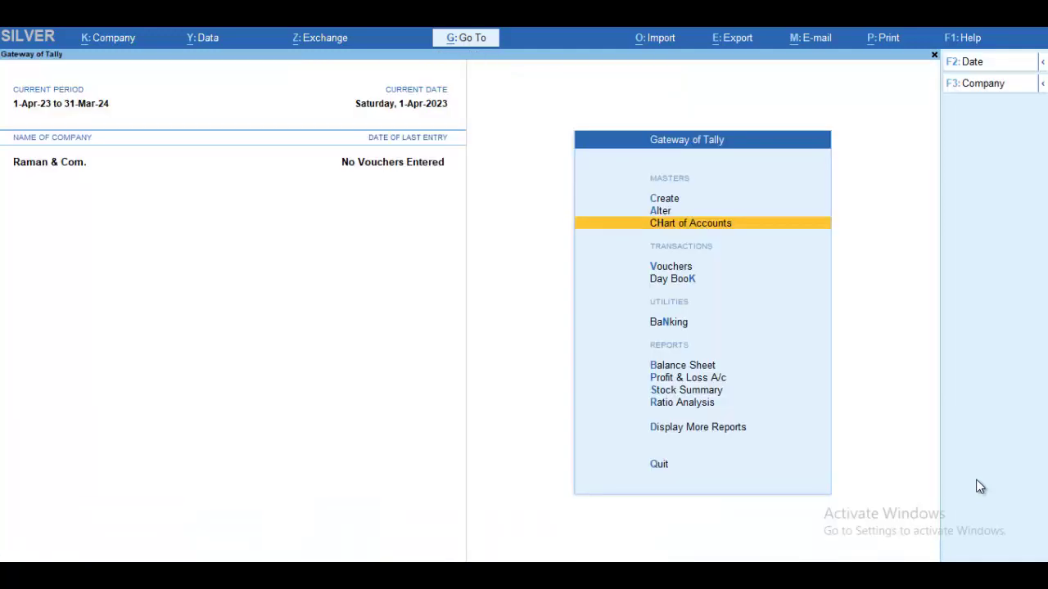
key(Up)
key(Up)
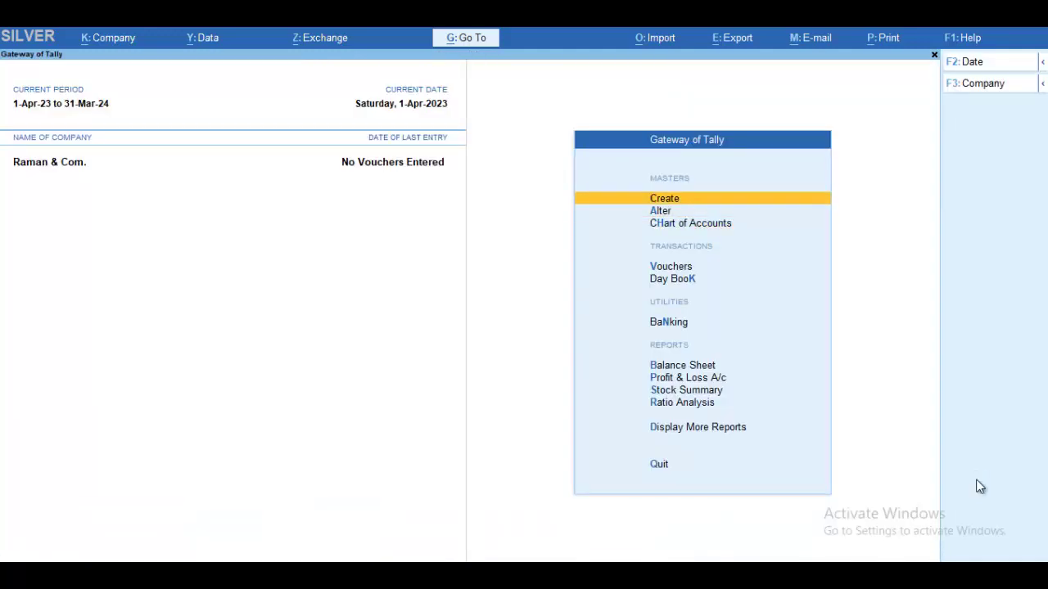
key(Return)
key(Down)
key(Return)
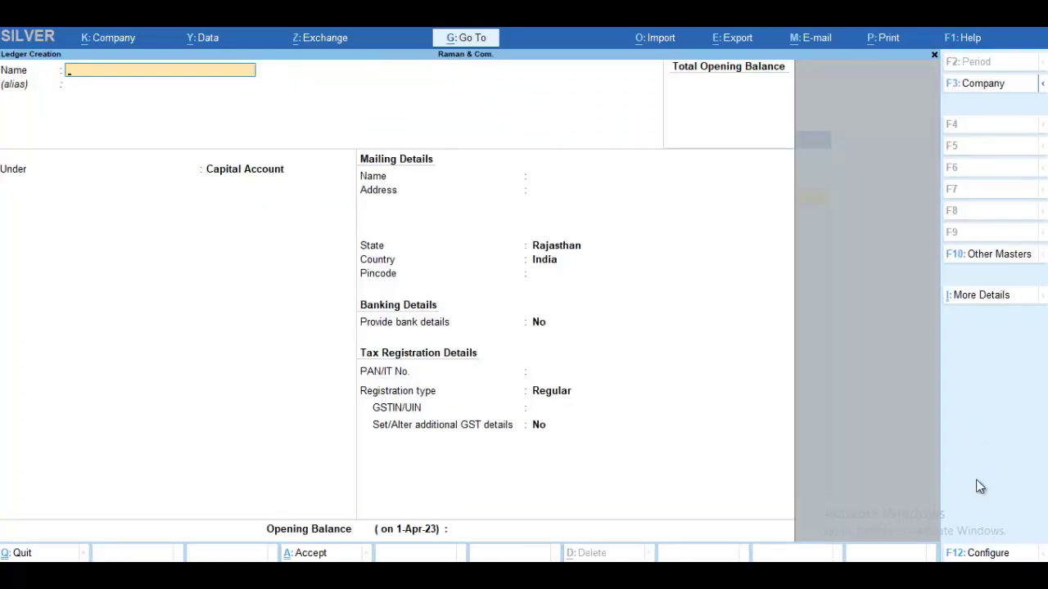
text(Car)
key(Return)
key(Return)
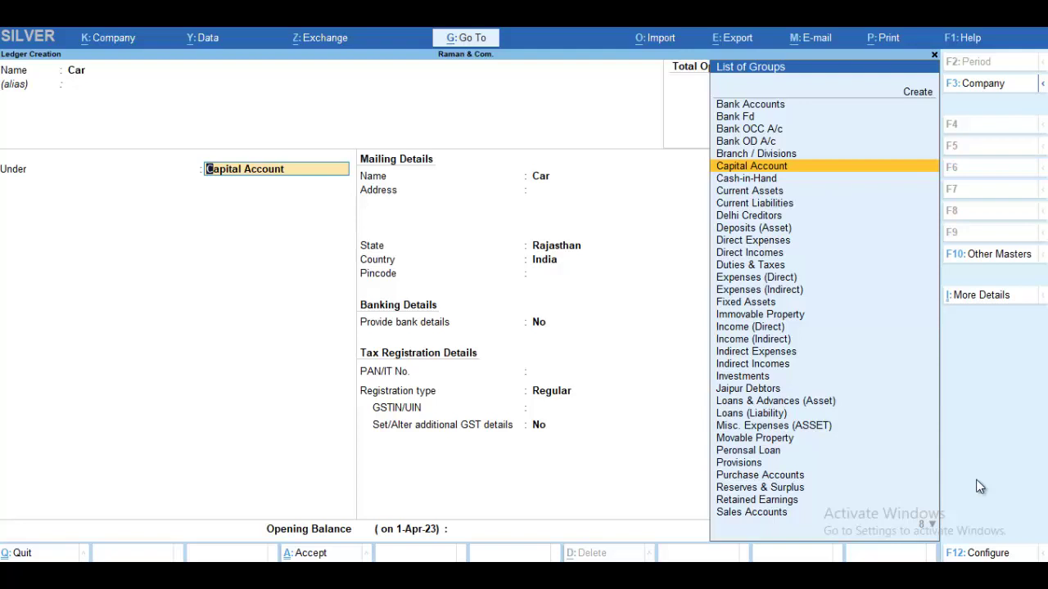
text(M)
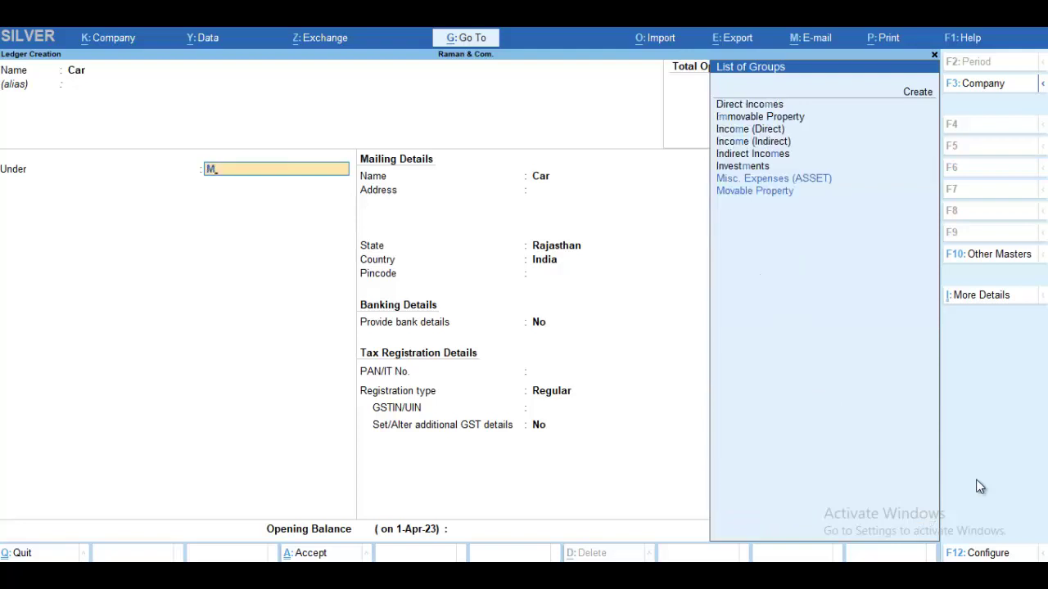
text(o)
key(Return)
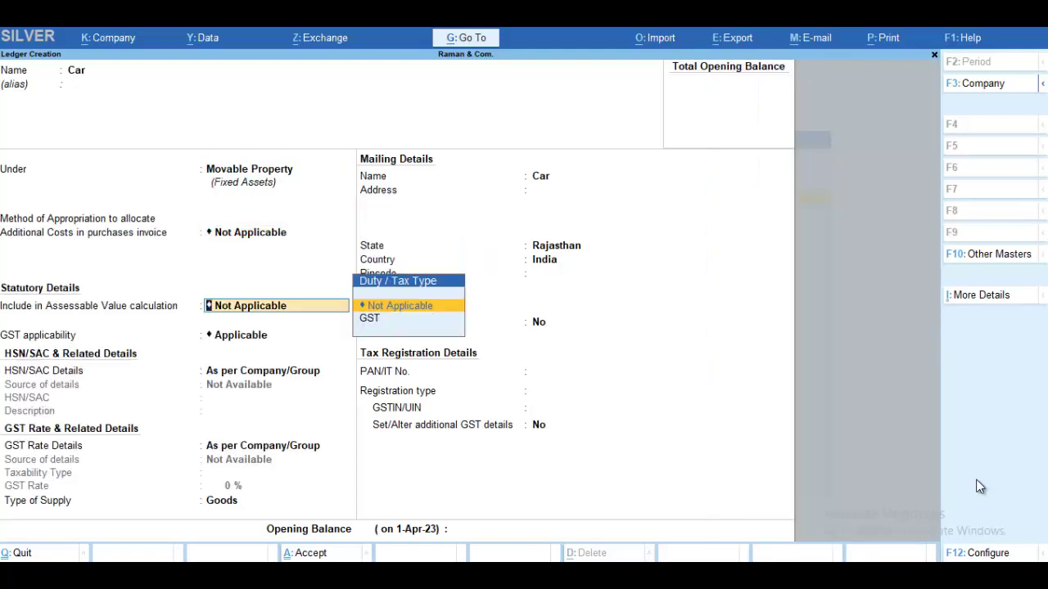
- Keep the default statutory, mailing, banking and tax registration details for the Car ledger, leaving address, PAN and GSTIN blank
key(Return)
key(Return)
key(Return)
key(Return)
key(Return)
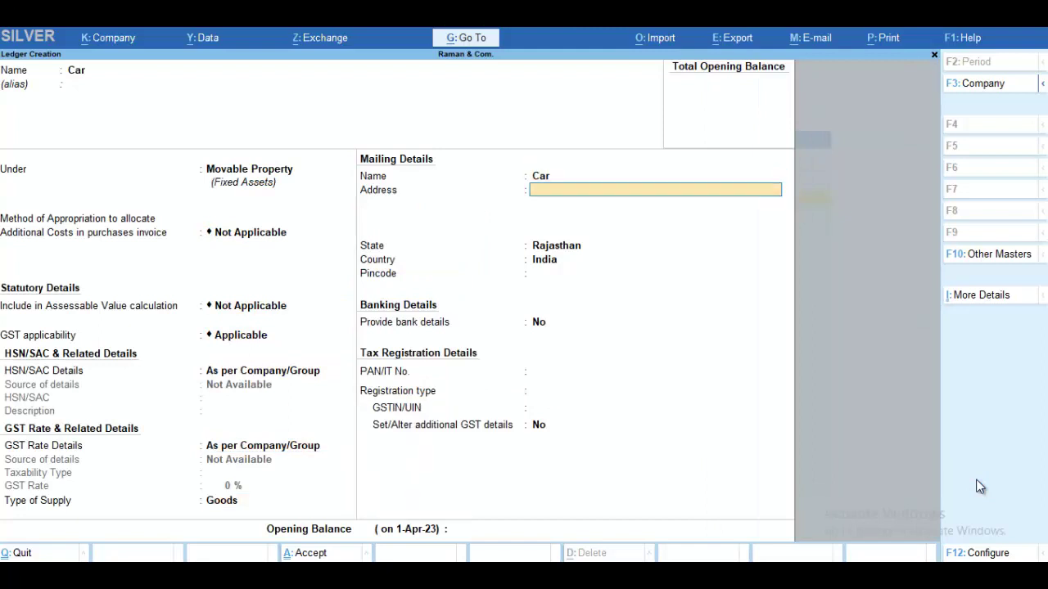
key(Return)
key(Return)
key(Return)
key(Return)
key(Return)
key(Return)
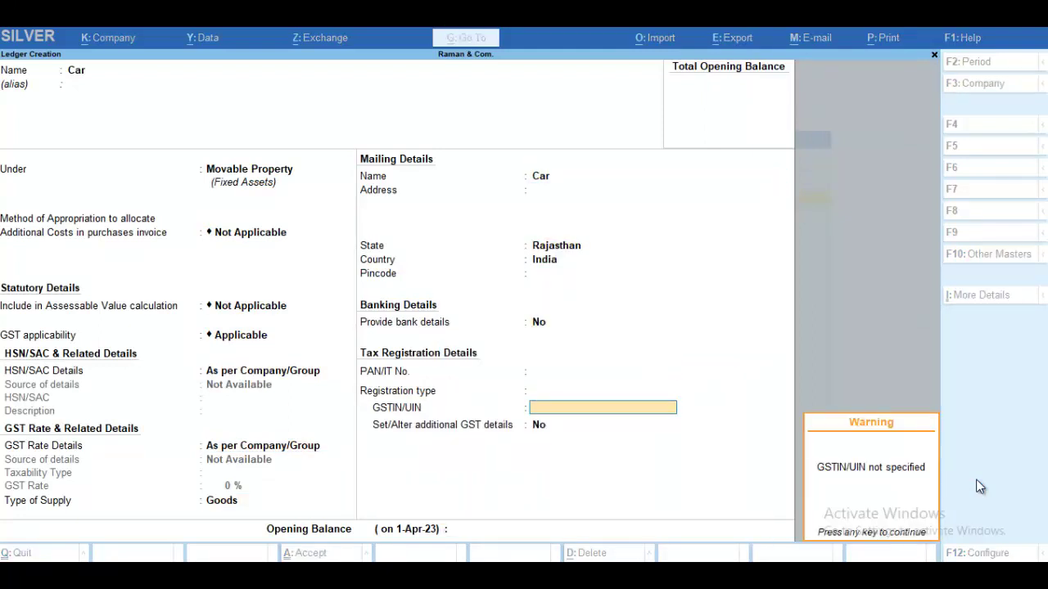
key(Return)
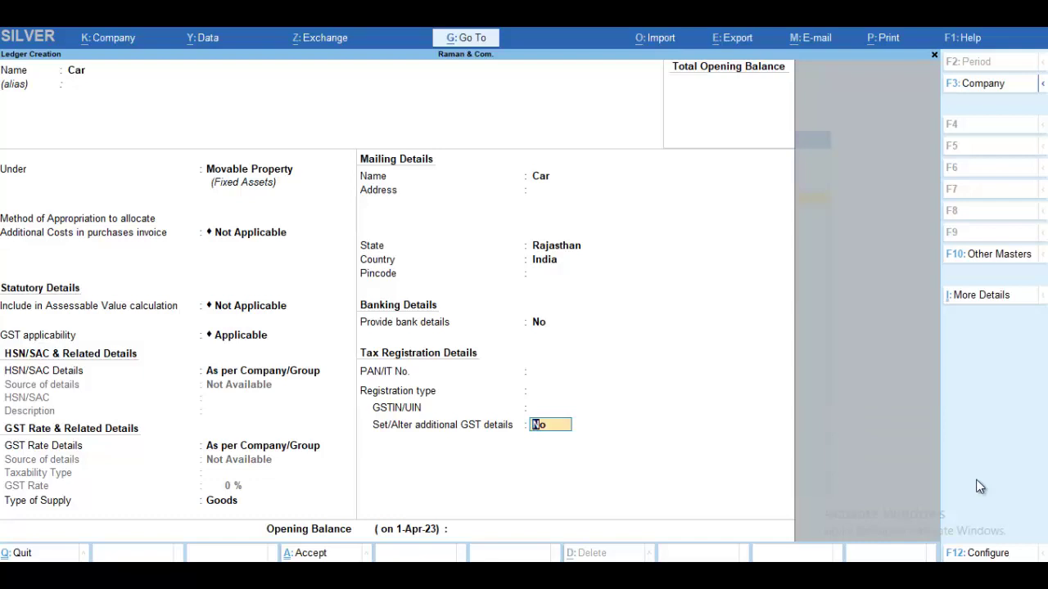
key(Return)
- Set the Car ledger's opening balance to 200000, save the ledger and leave master creation
text(200000)
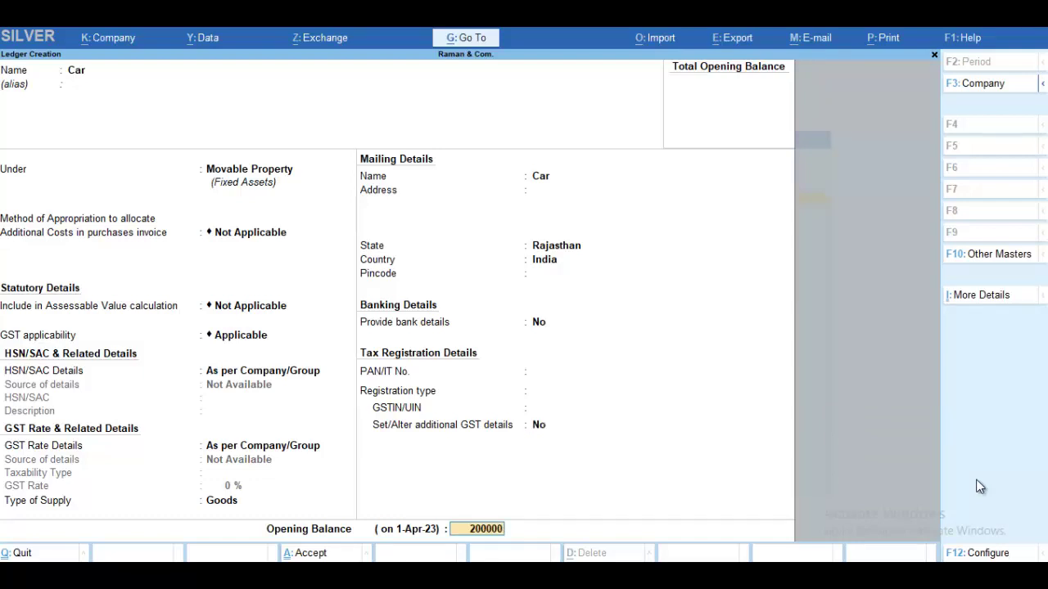
key(Return)
key(Return)
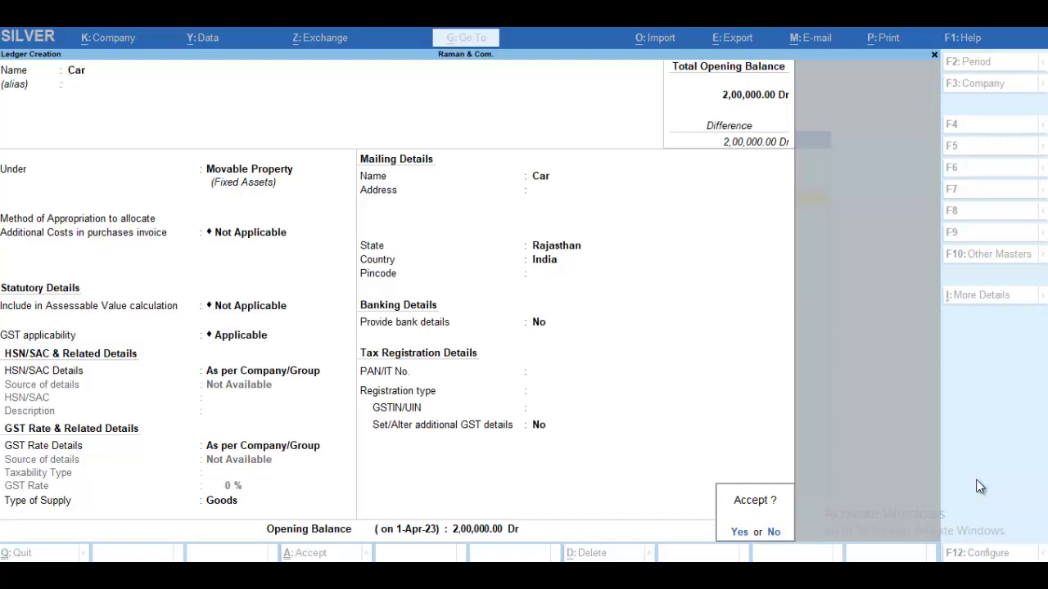
key(Return)
key(Escape)
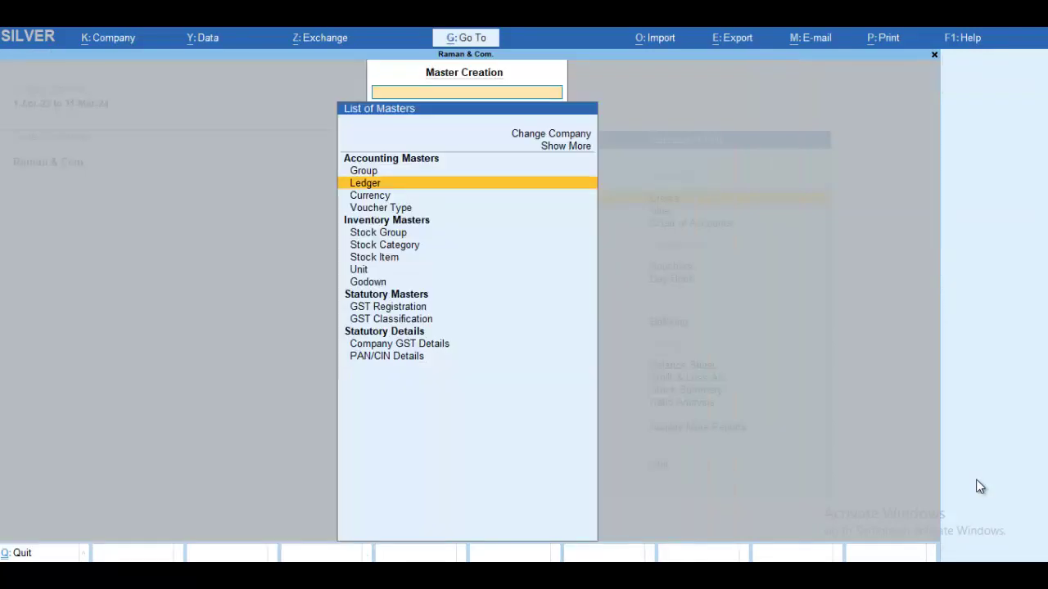
key(Escape)
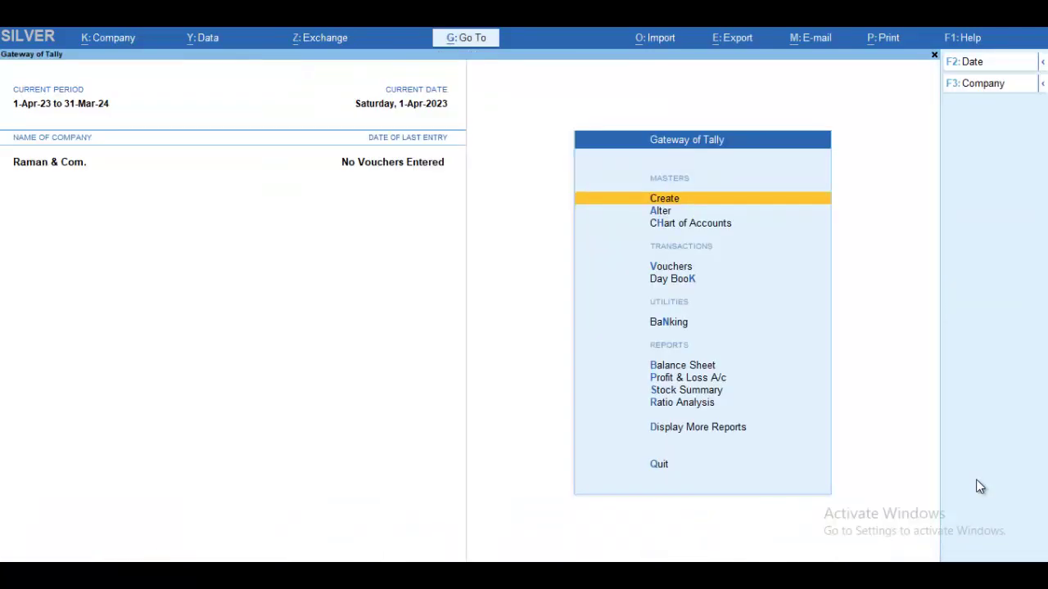
- Open multi-ledger creation for All Items from the ledger list in the chart of accounts
key(Down)
key(Down)
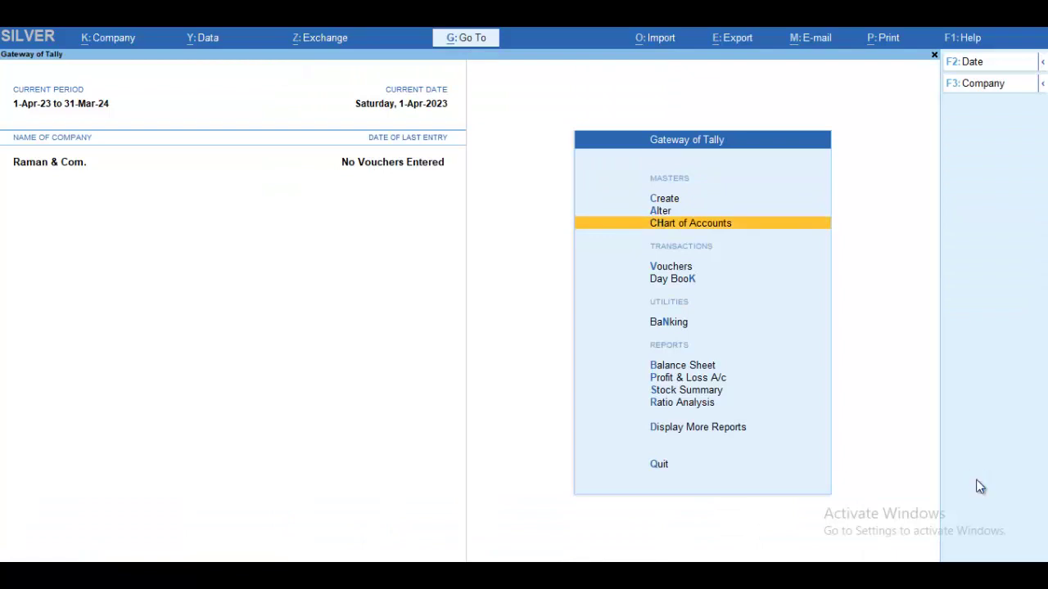
key(Return)
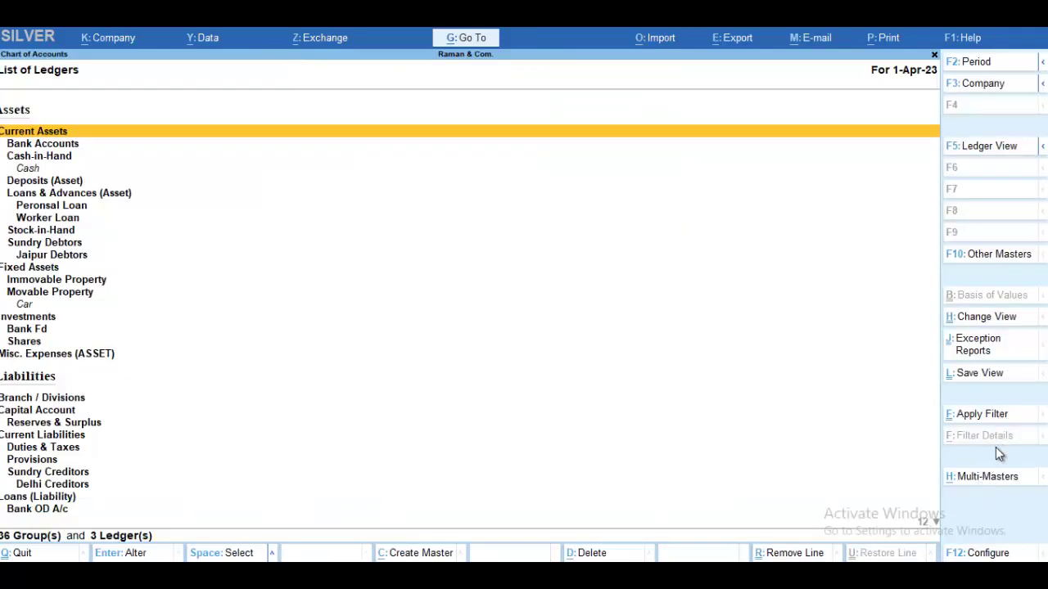
click(988, 478)
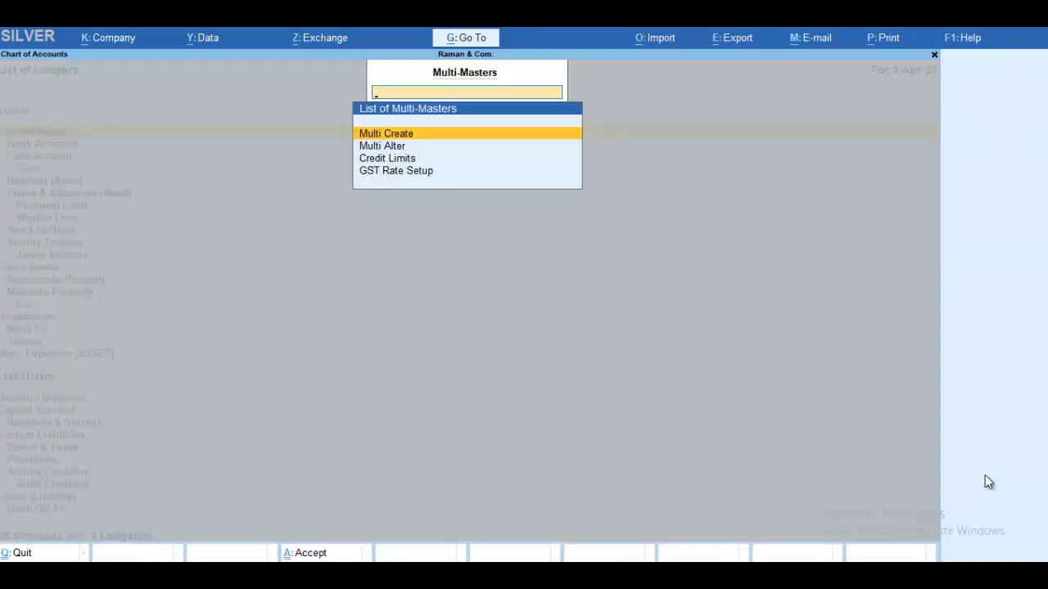
key(Return)
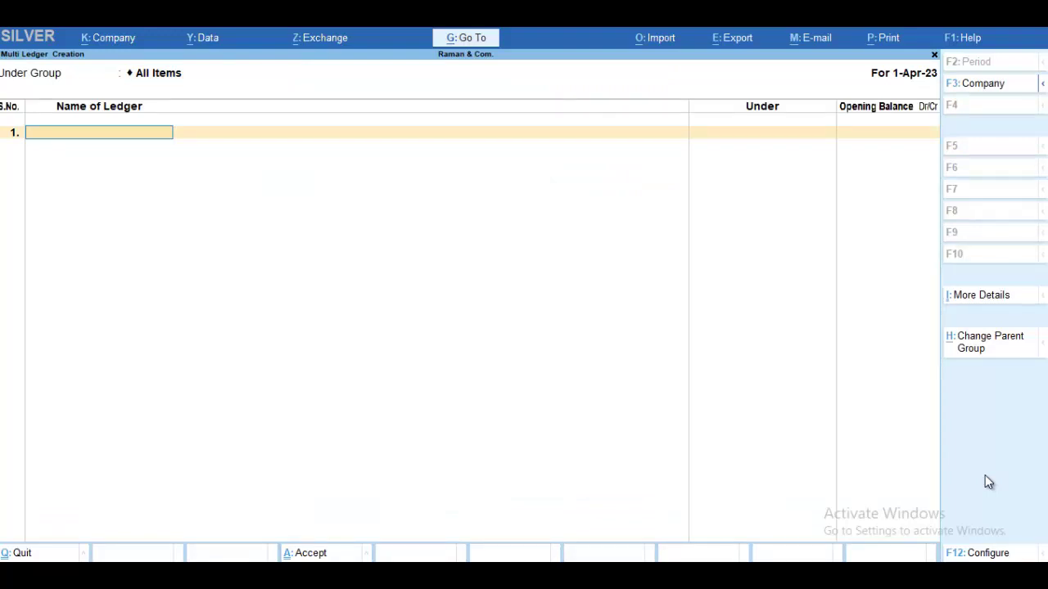
- Add a first ledger named Land under Immovable Property with an opening balance of 30000
text(Land)
key(Return)
text(Im)
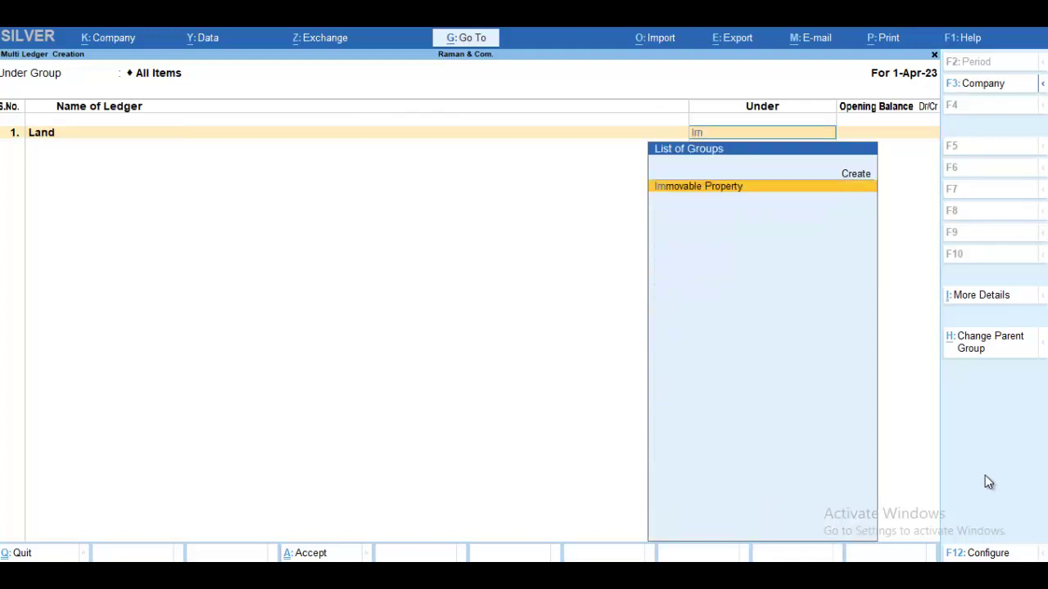
key(Return)
text(30000)
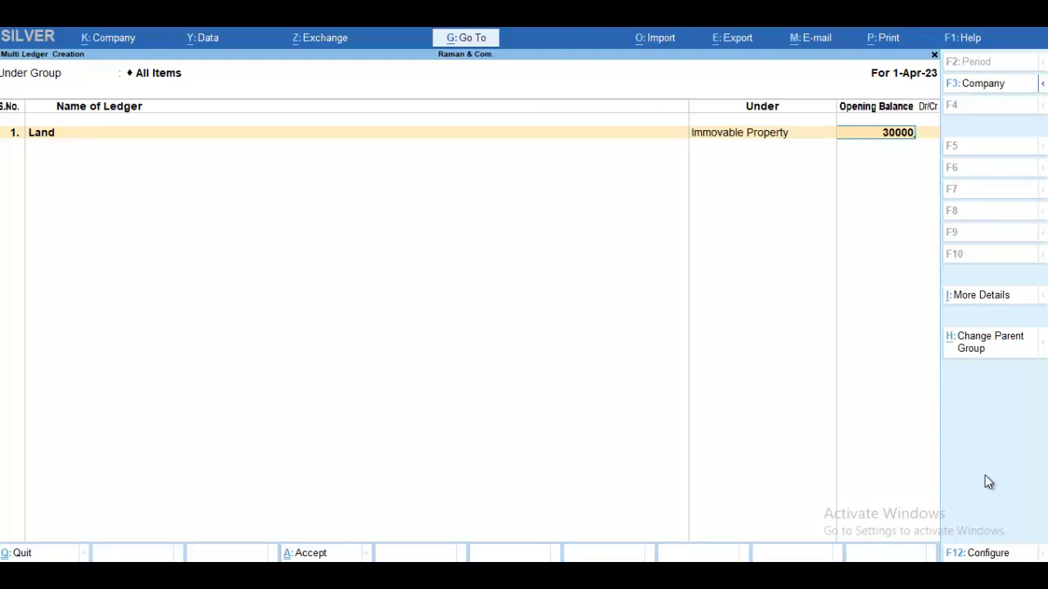
key(Return)
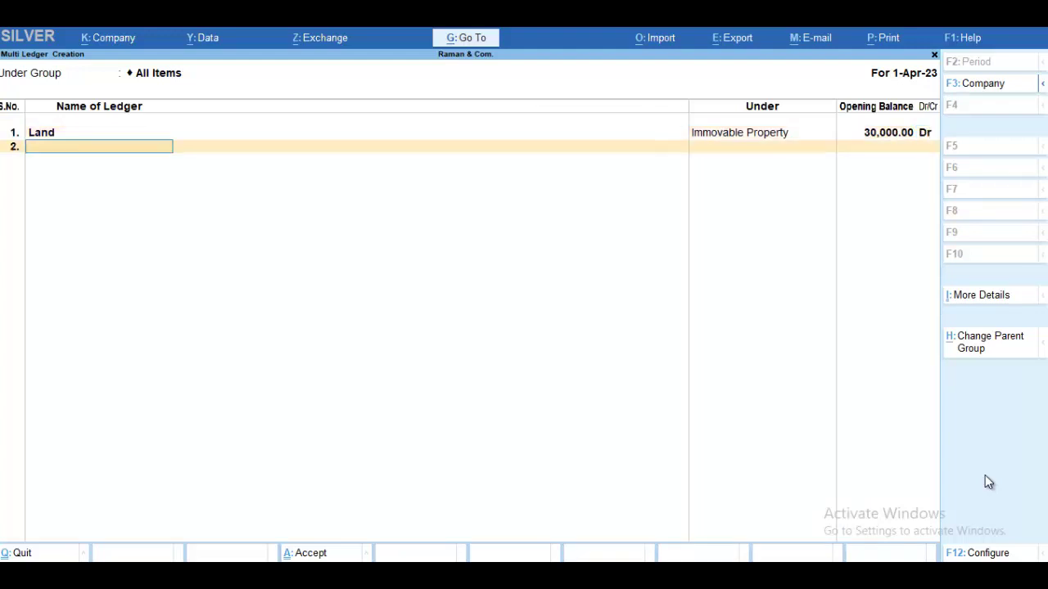
- Add a second ledger named Reliance Shares under Shares with an opening balance of 30000
text(Reliance Sh)
text(re)
key(BackSpace)
key(BackSpace)
text(ares)
key(Return)
text(sha)
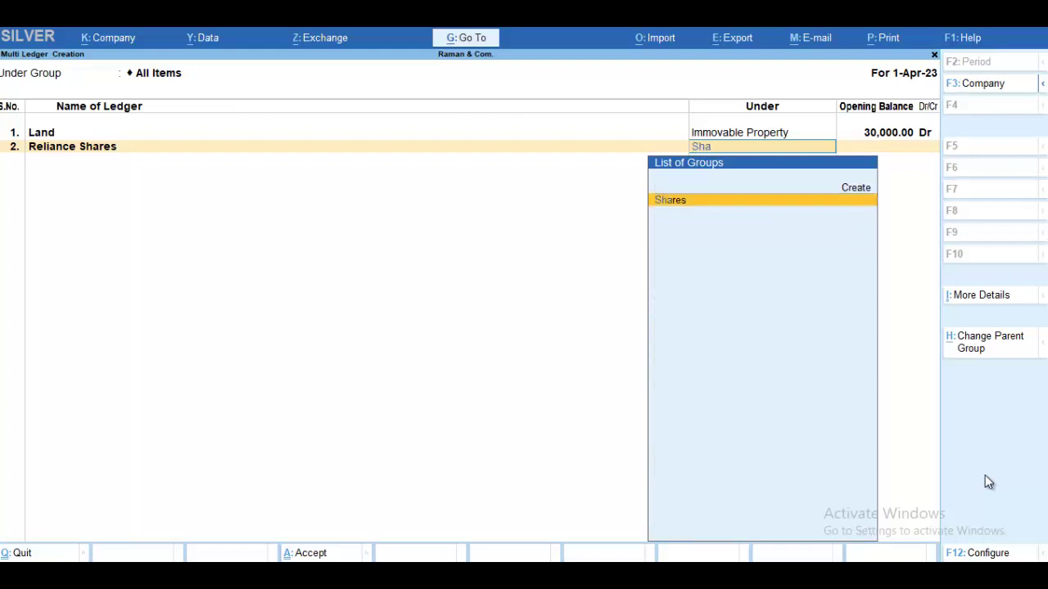
key(Return)
text(30000)
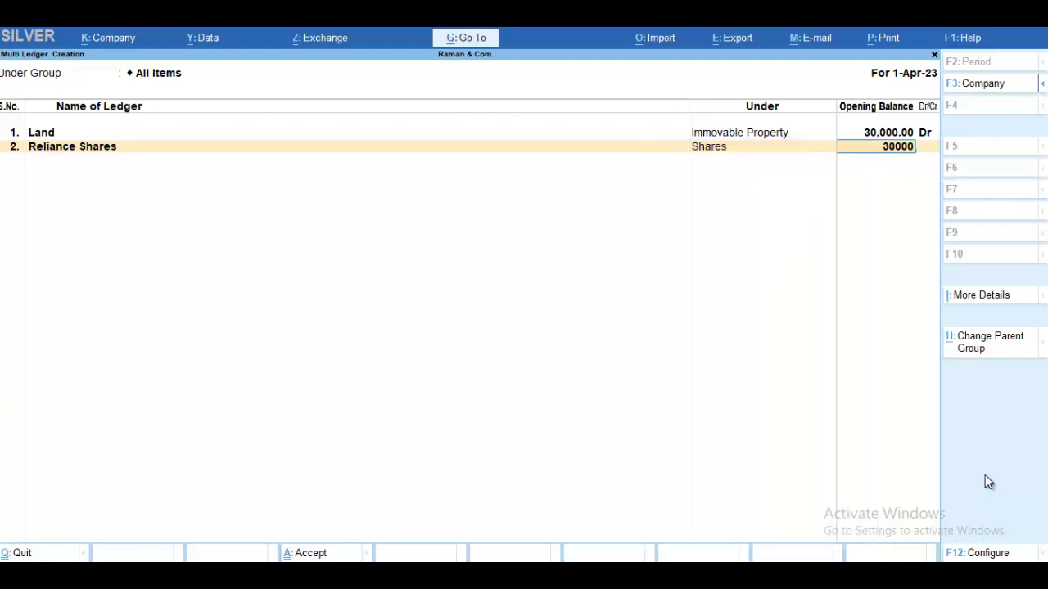
key(Return)
- Add a third ledger named Uco Bank Fd under Bank Fd with an opening balance of 40000
text(Uc)
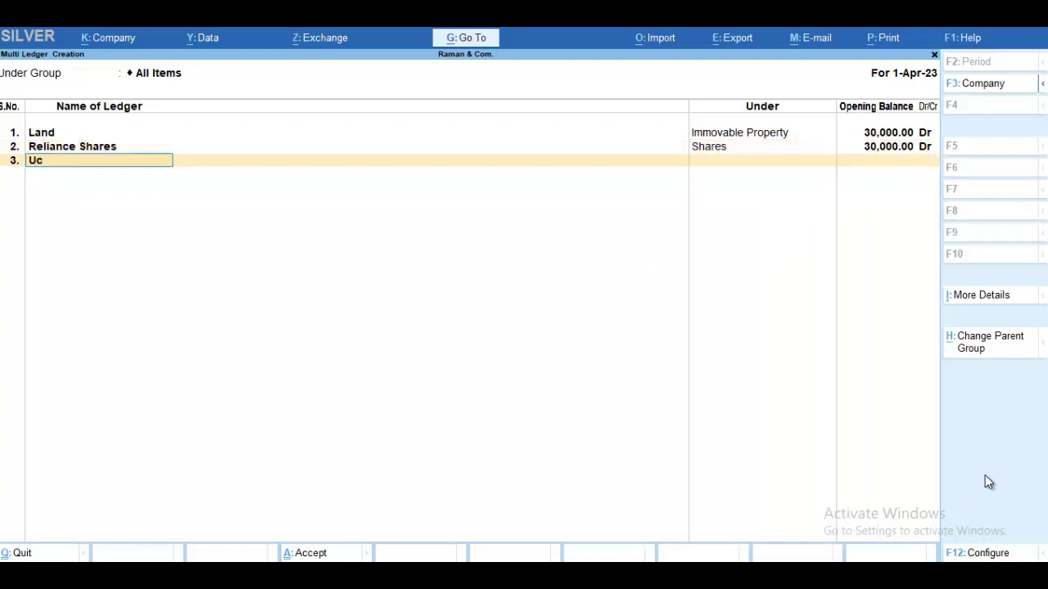
text(o Bank fd)
key(Return)
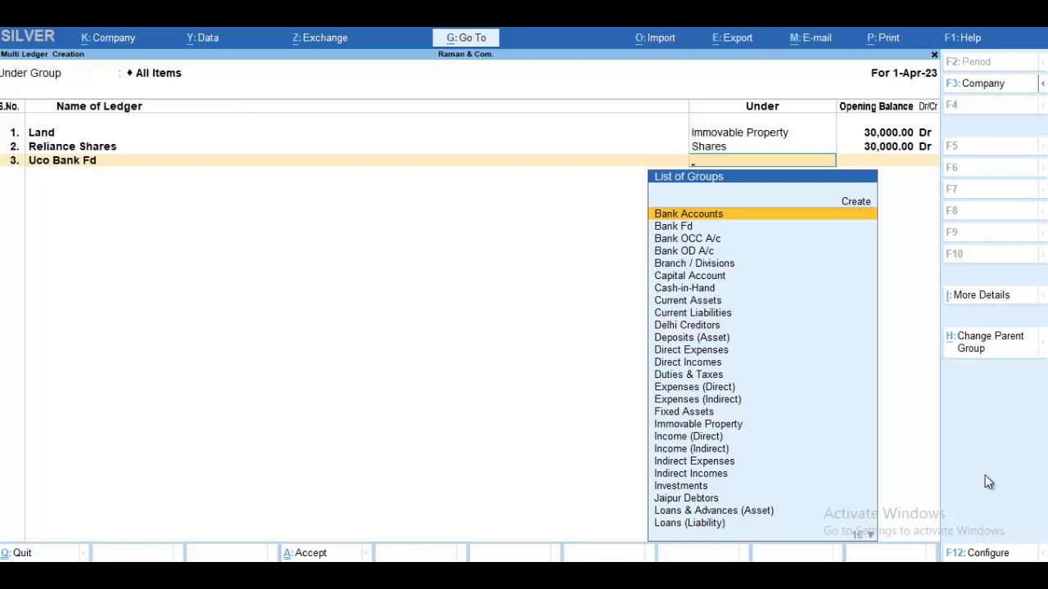
text(Ba)
key(Up)
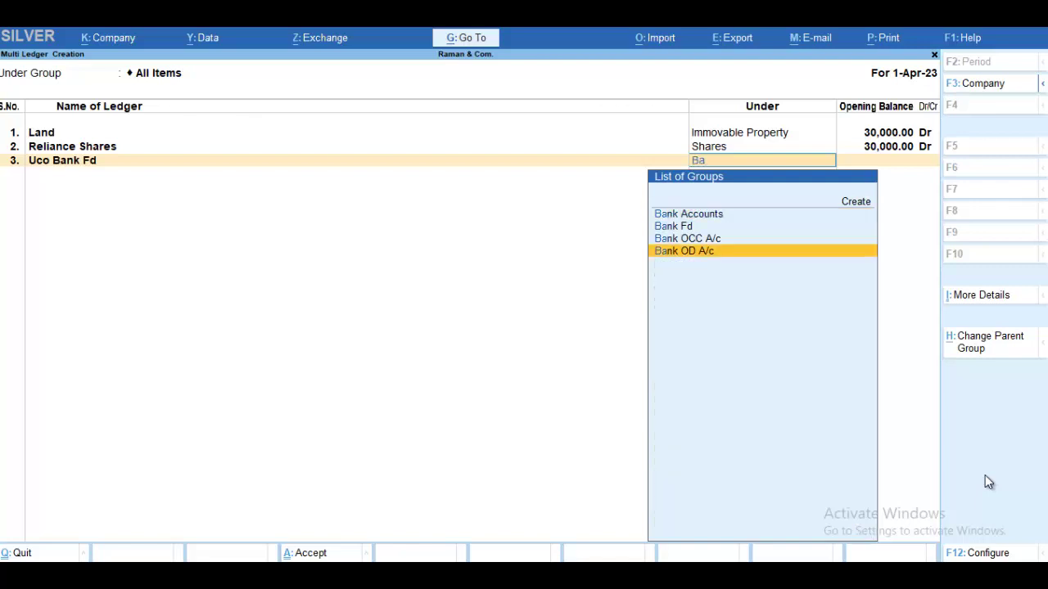
key(Up)
key(Up)
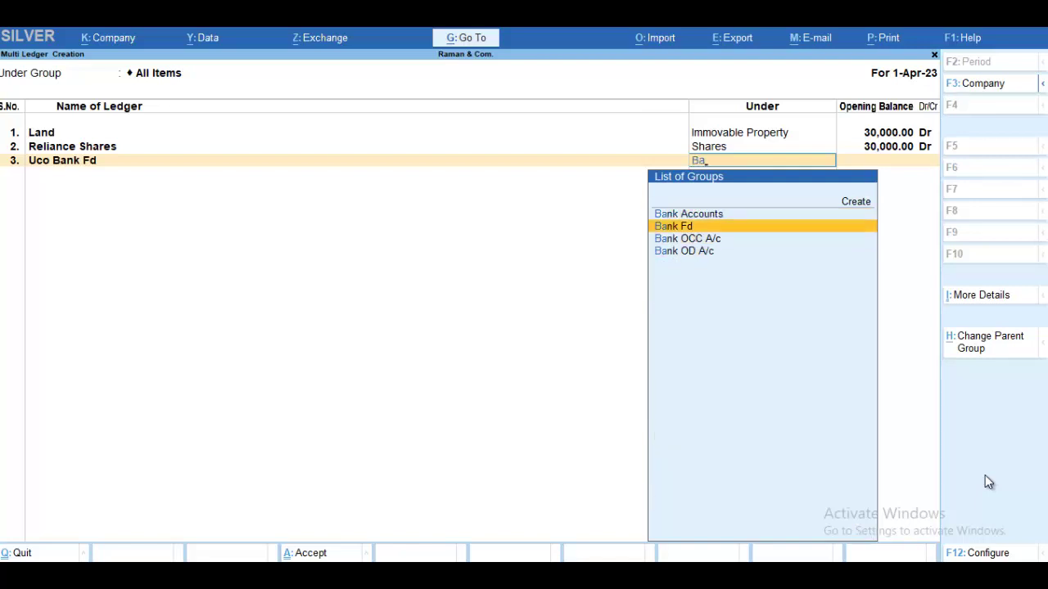
key(Return)
text(40000)
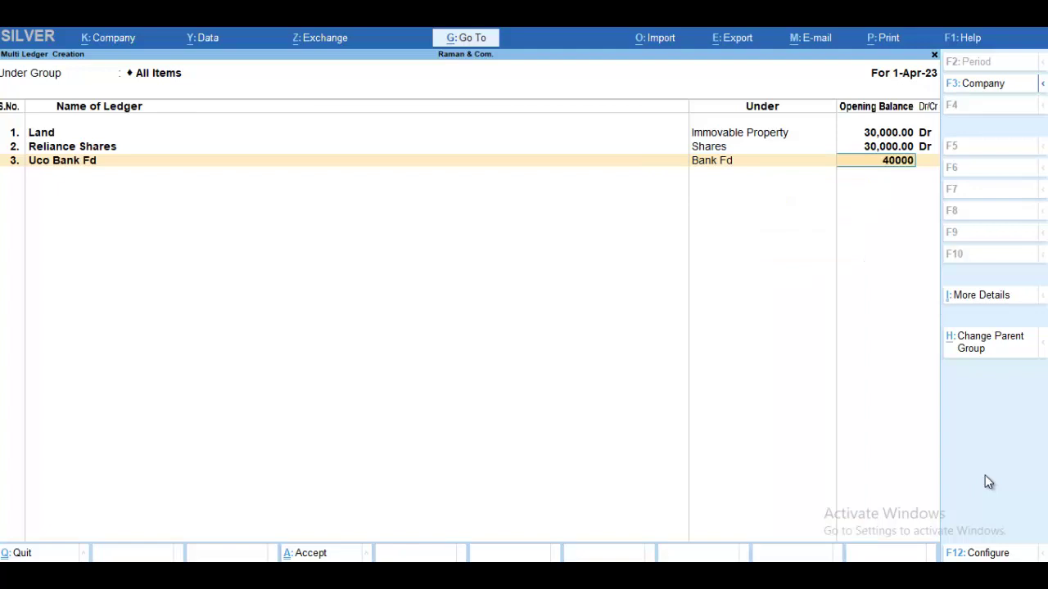
key(Return)
key(Return)
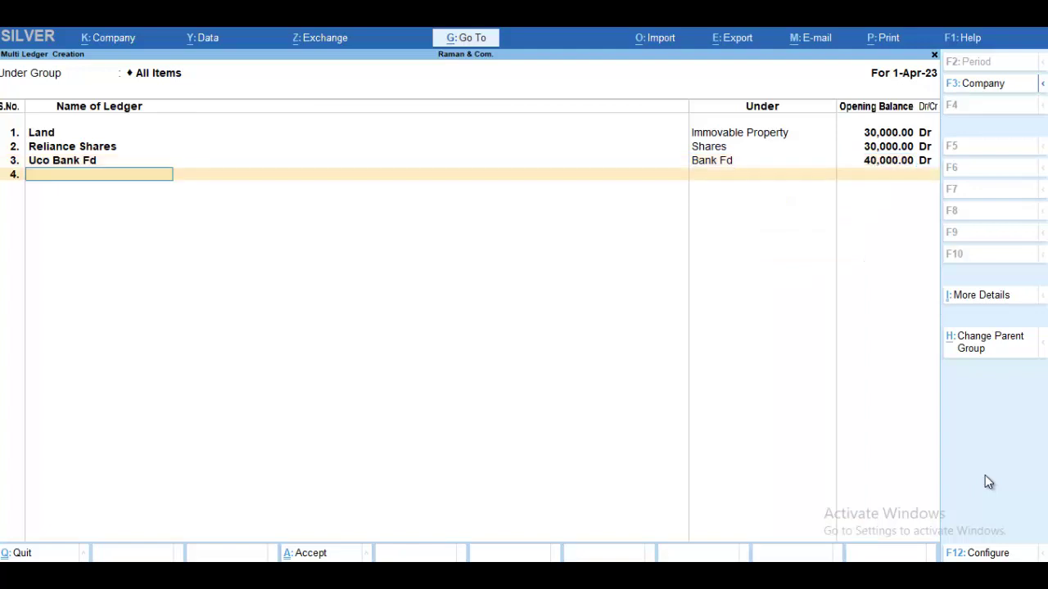
- Add a fourth ledger with the worker's name under Worker Loan with an opening balance of 40000
text(Gagan)
key(Return)
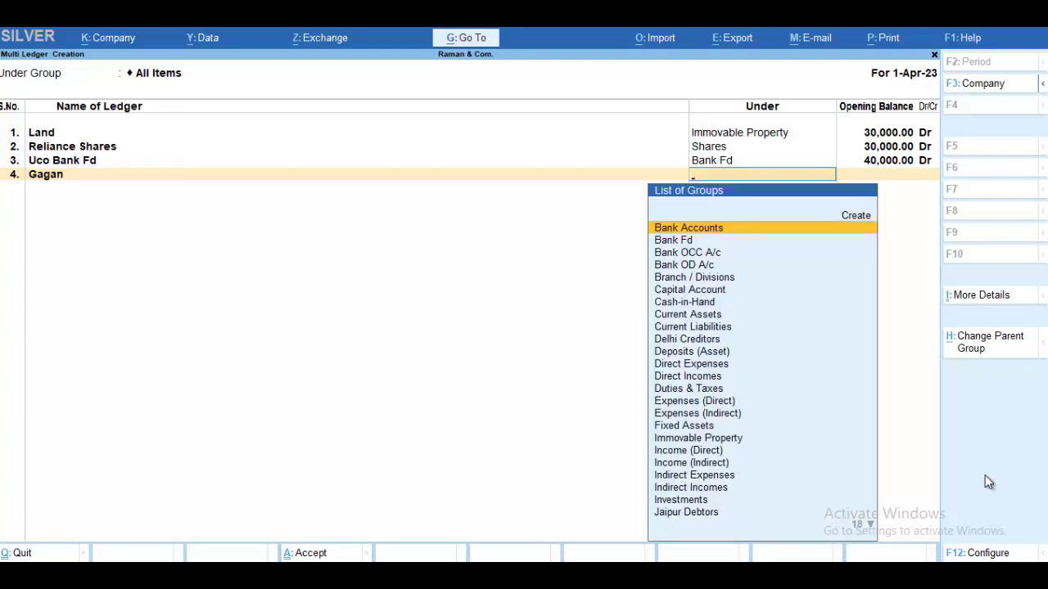
text(W)
key(Return)
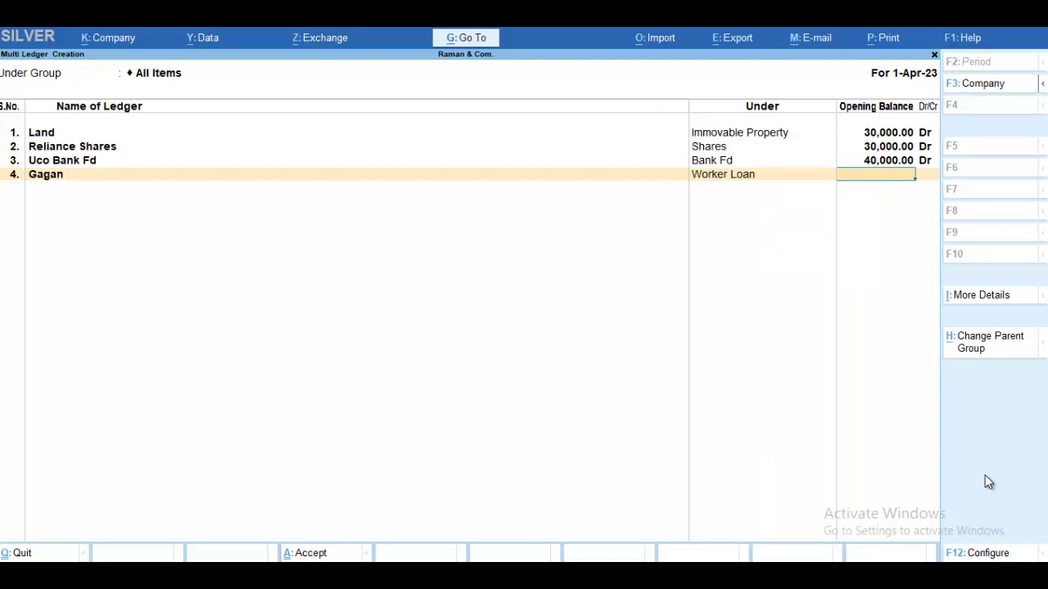
text(40000)
key(Return)
key(Return)
- Add a fifth ledger with the borrower's name under Peronsal Loan with an opening balance of 40000
text(V)
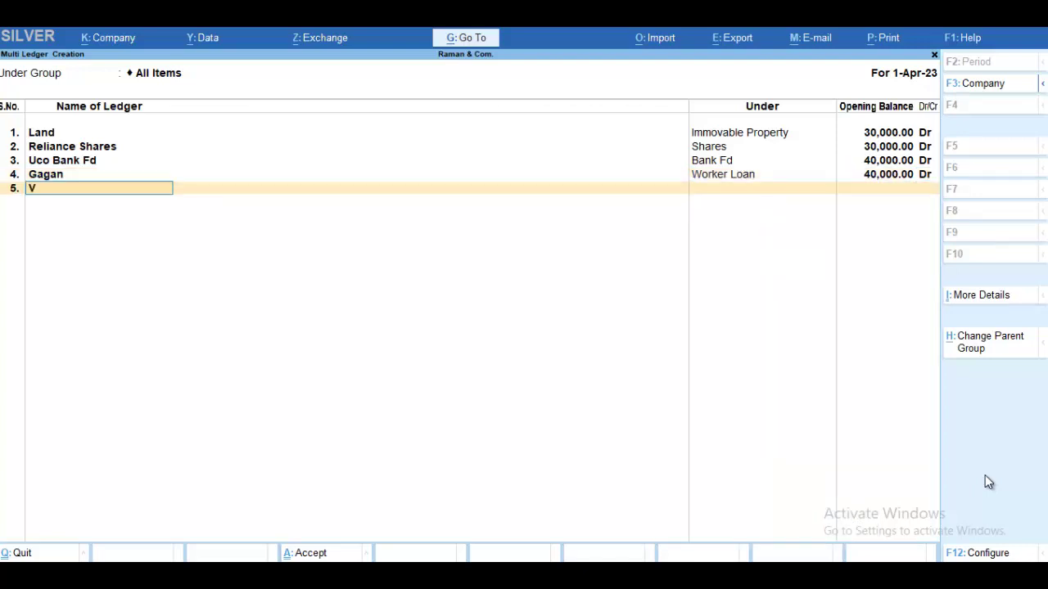
text(ivel)
key(BackSpace)
text(k)
key(Return)
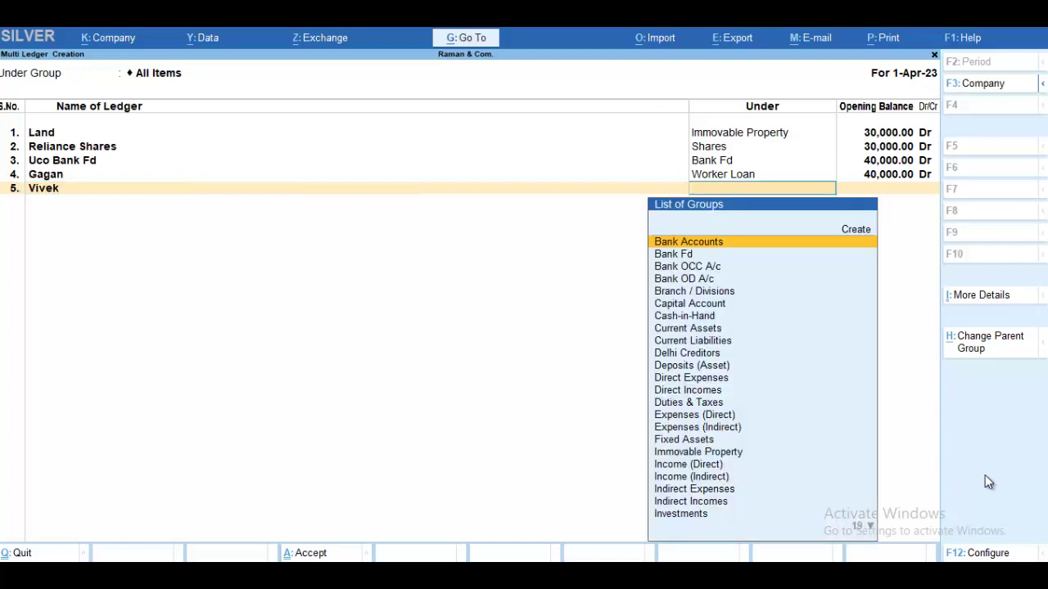
text(Pe)
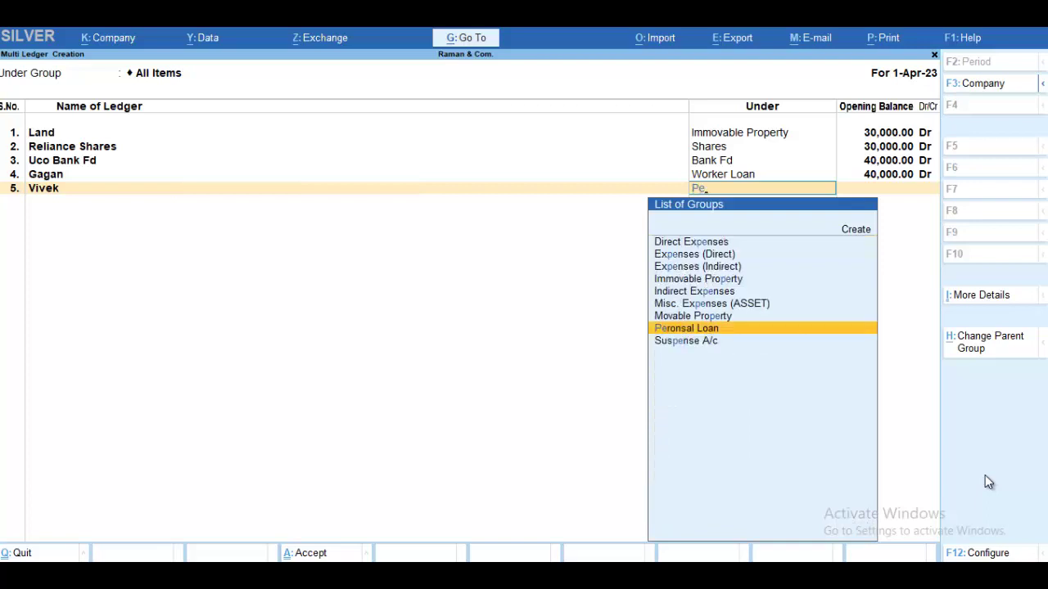
key(Return)
text(40000)
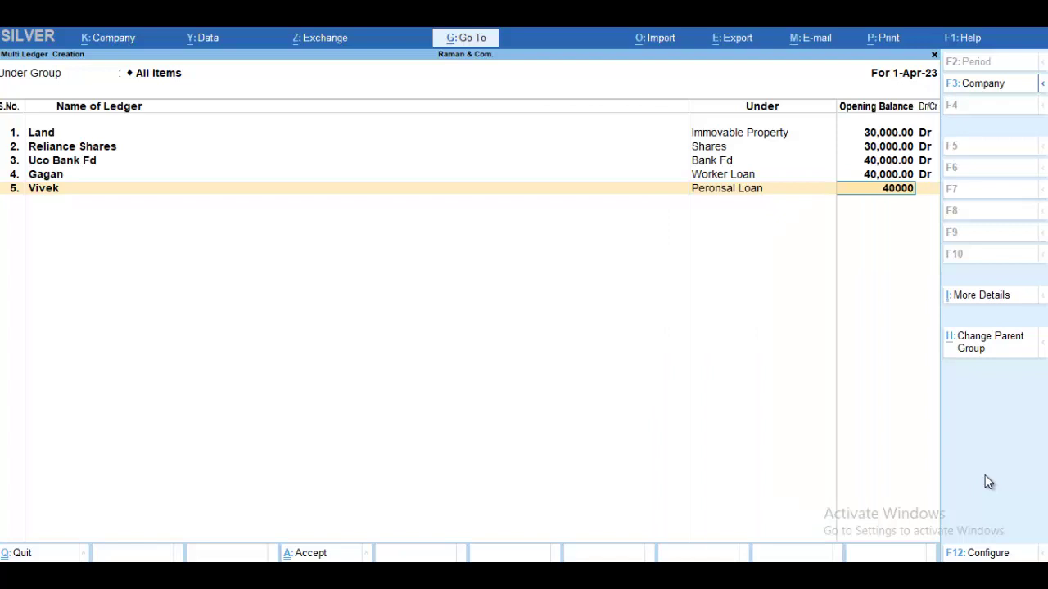
key(Return)
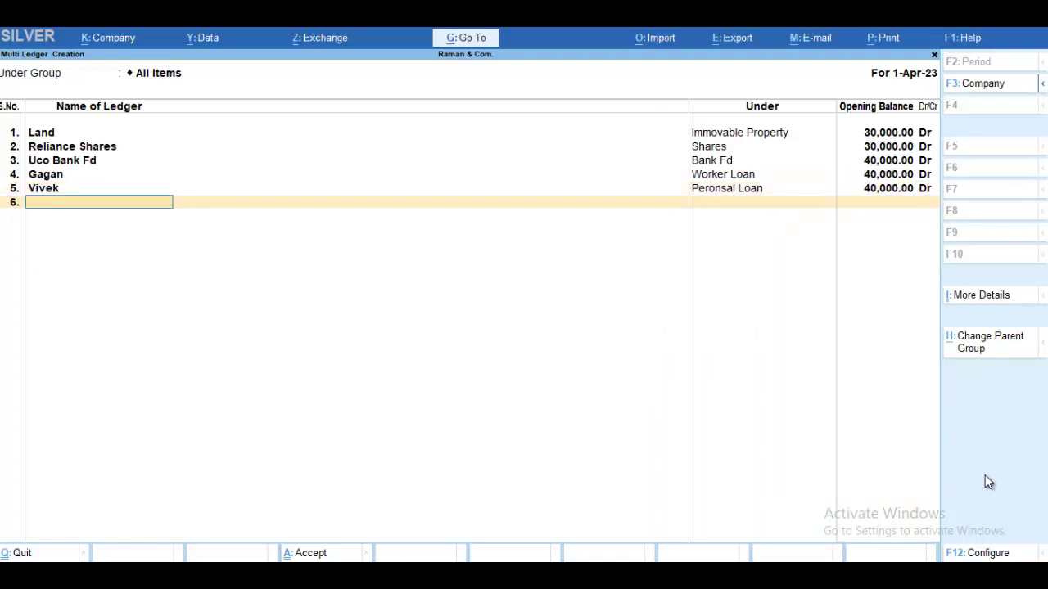
- Add a sixth ledger with the debtor's name under Jaipur Debtors, with an opening balance of 40000 and no separate bill entries
text(Deepak)
key(Return)
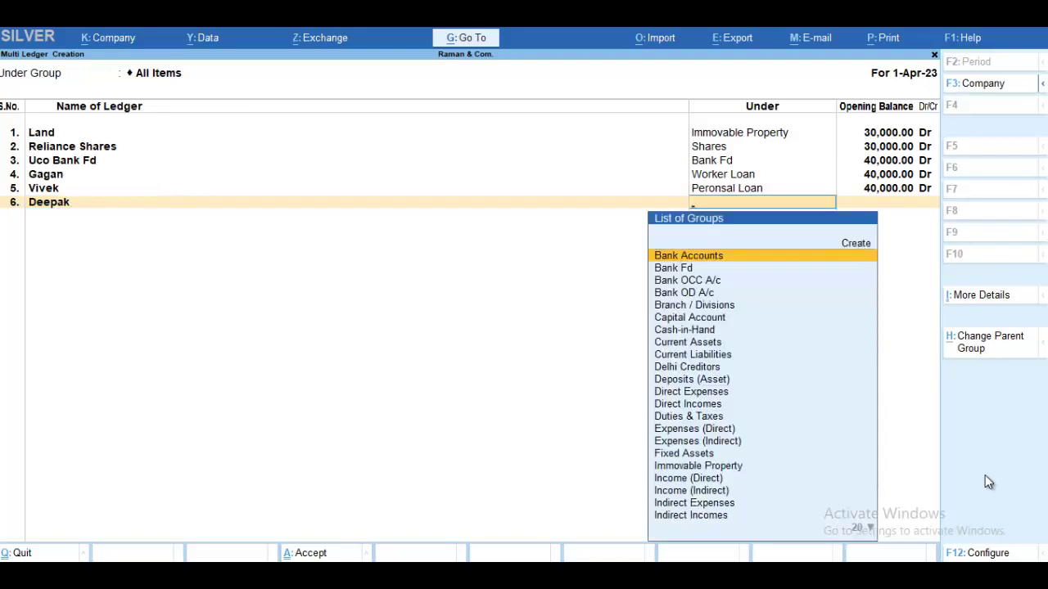
text(J)
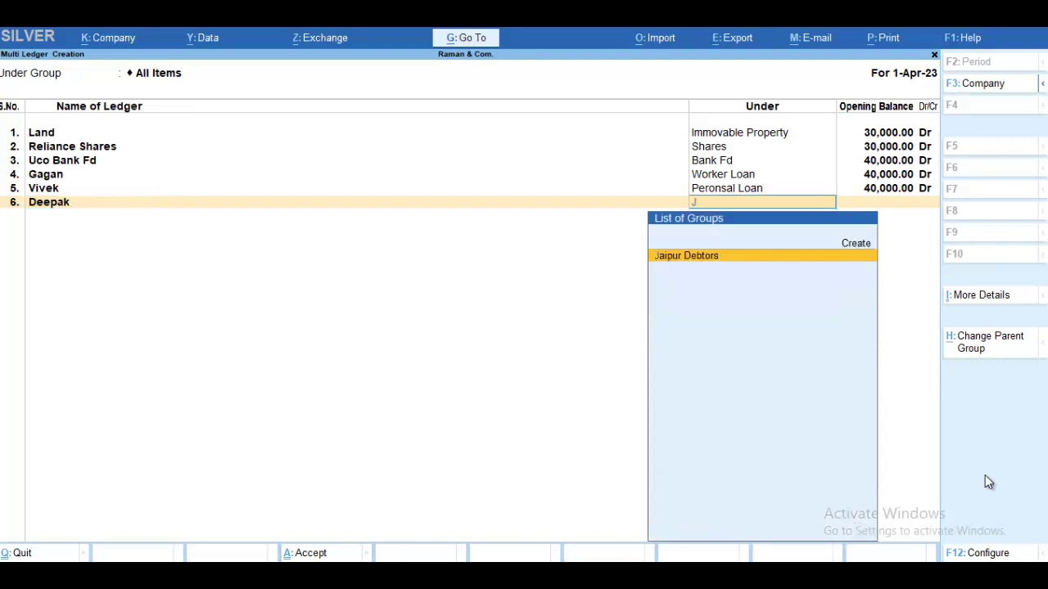
key(Return)
text(40000)
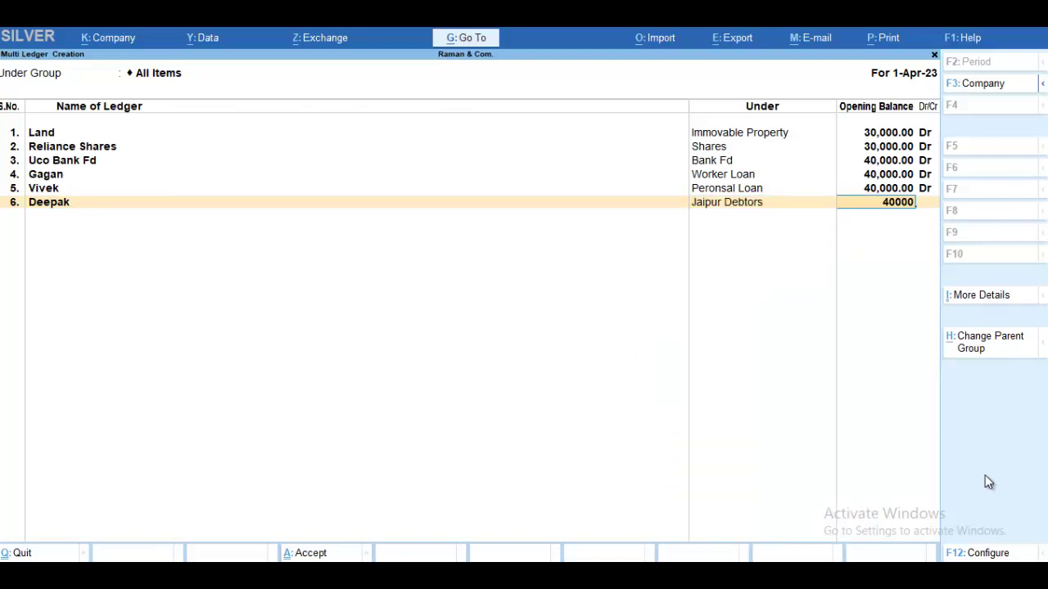
key(Return)
key(Return)
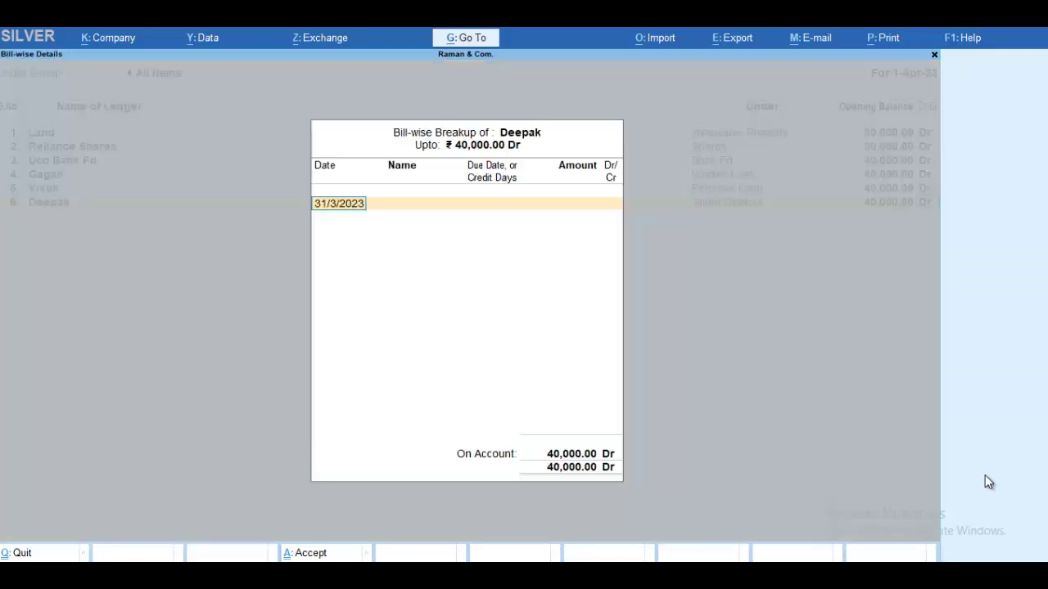
key(Return)
key(Return)
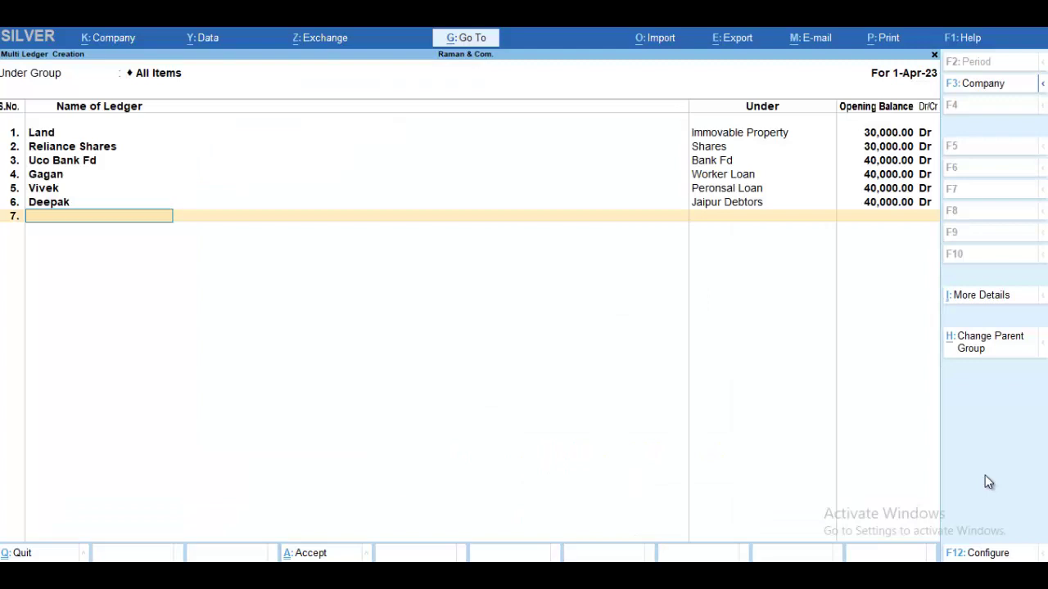
- Add a seventh ledger named Kota Com under Delhi Creditors with an opening balance of 4,00,000 Cr, and save all the ledgers
text(Kota Com)
key(Return)
key(BackSpace)
key(Return)
text(De)
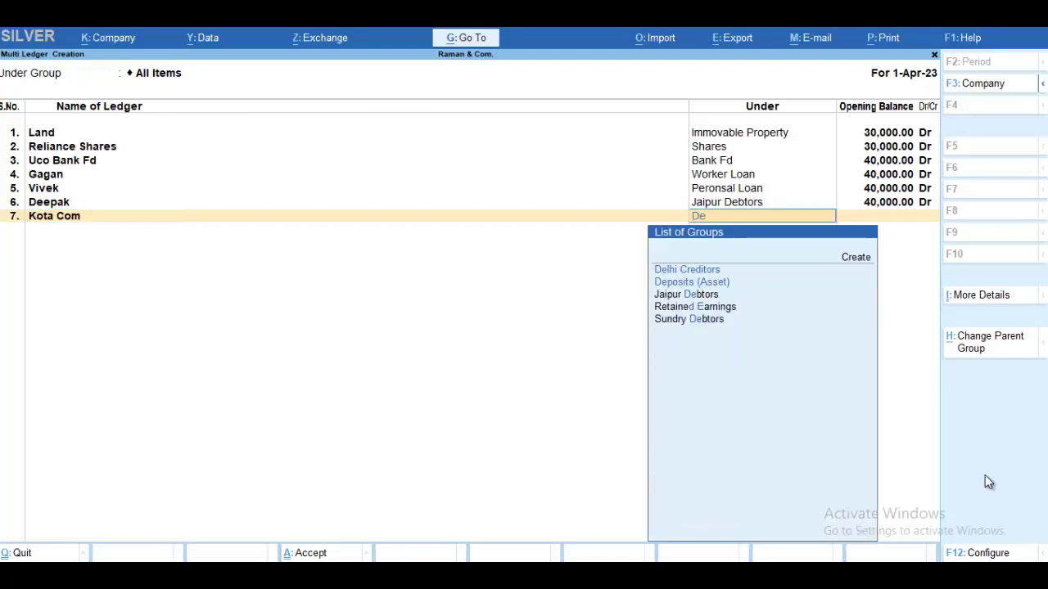
key(Down)
key(Down)
key(Down)
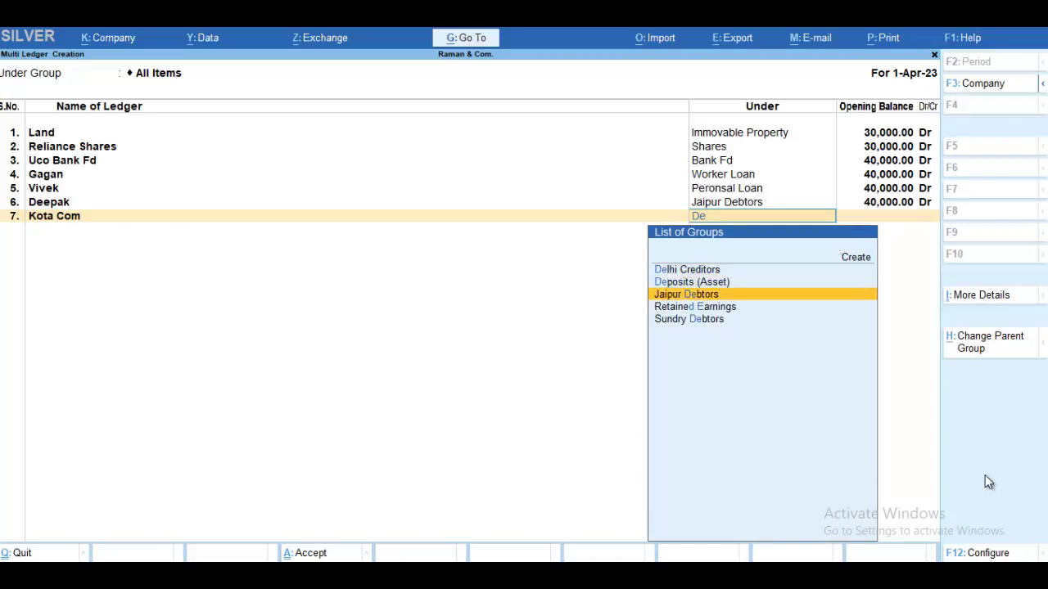
key(Up)
key(Up)
key(Up)
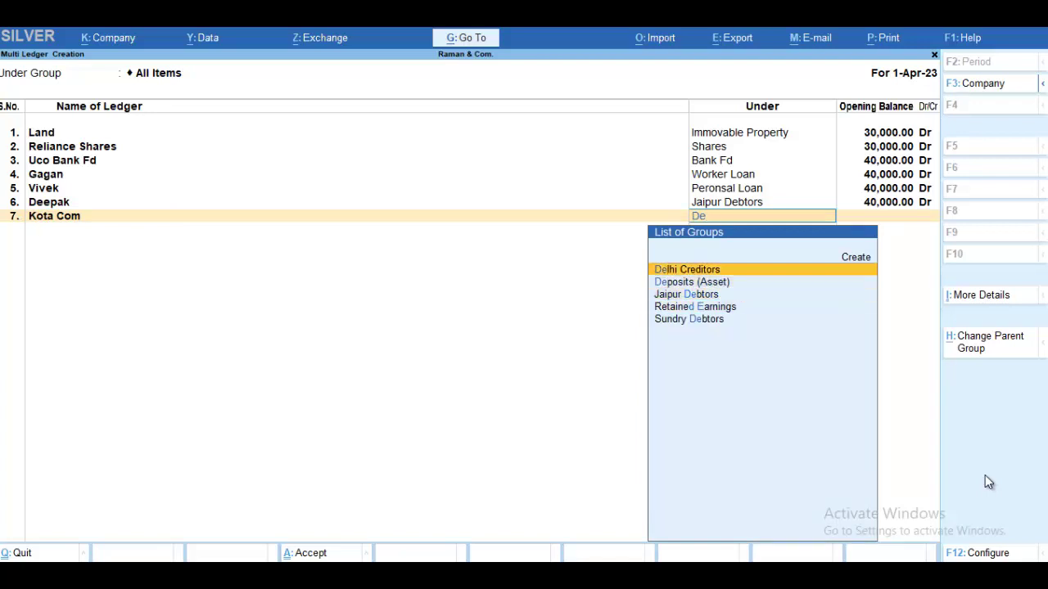
key(Return)
text(4,00,000)
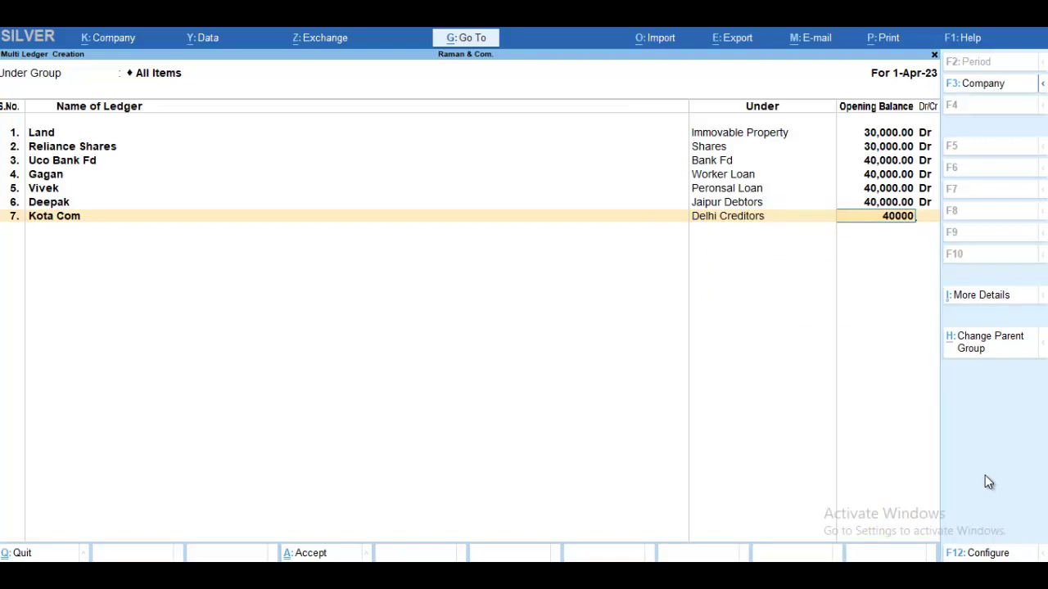
key(Return)
key(Return)
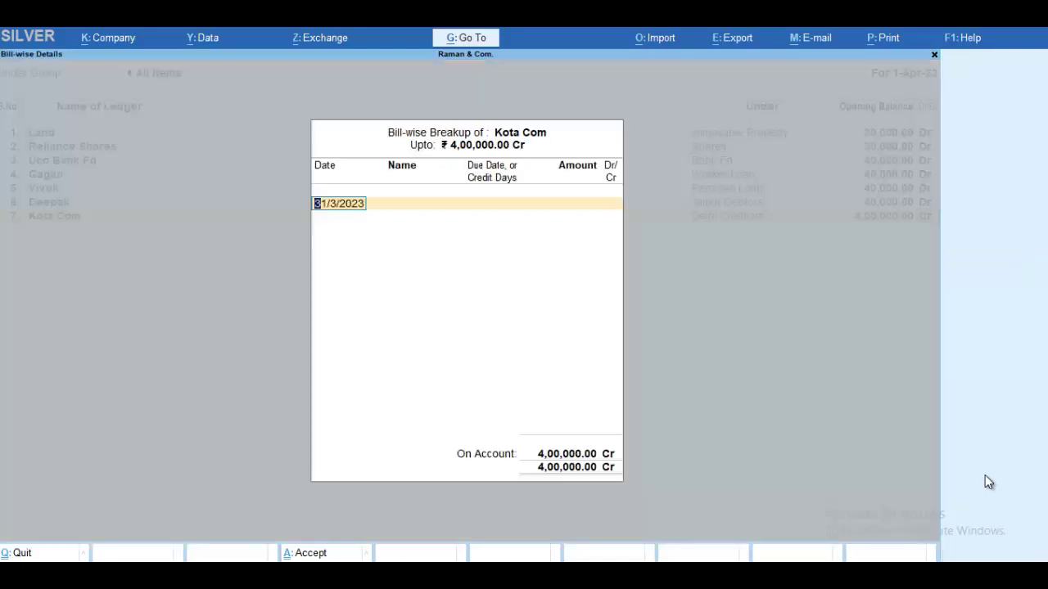
key(Return)
key(Return)
key(Return)
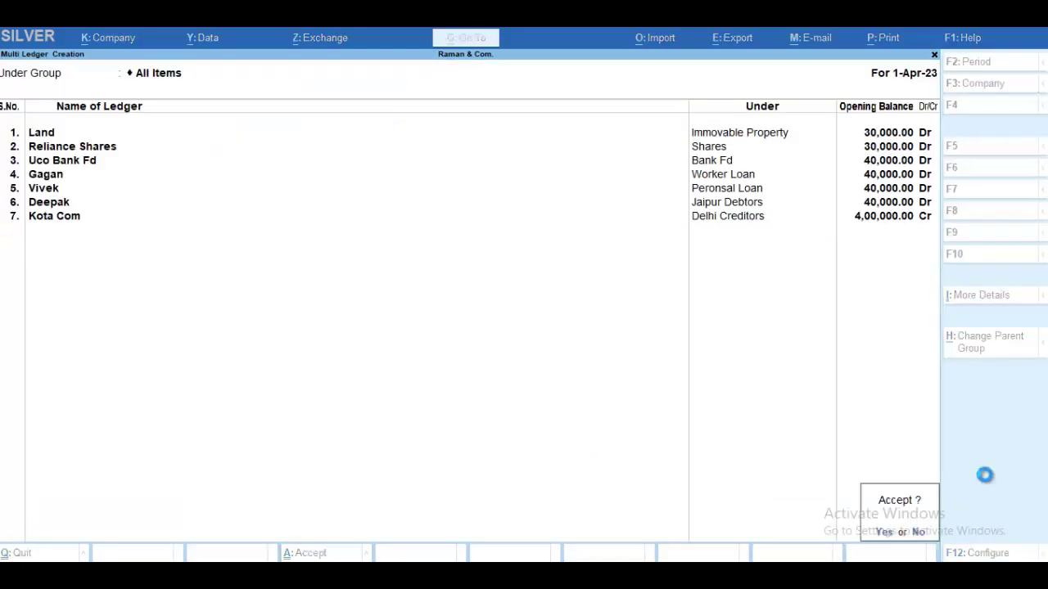
key(Return)
- Leave the ledger creation and chart of accounts, and open the company's Balance Sheet
key(Escape)
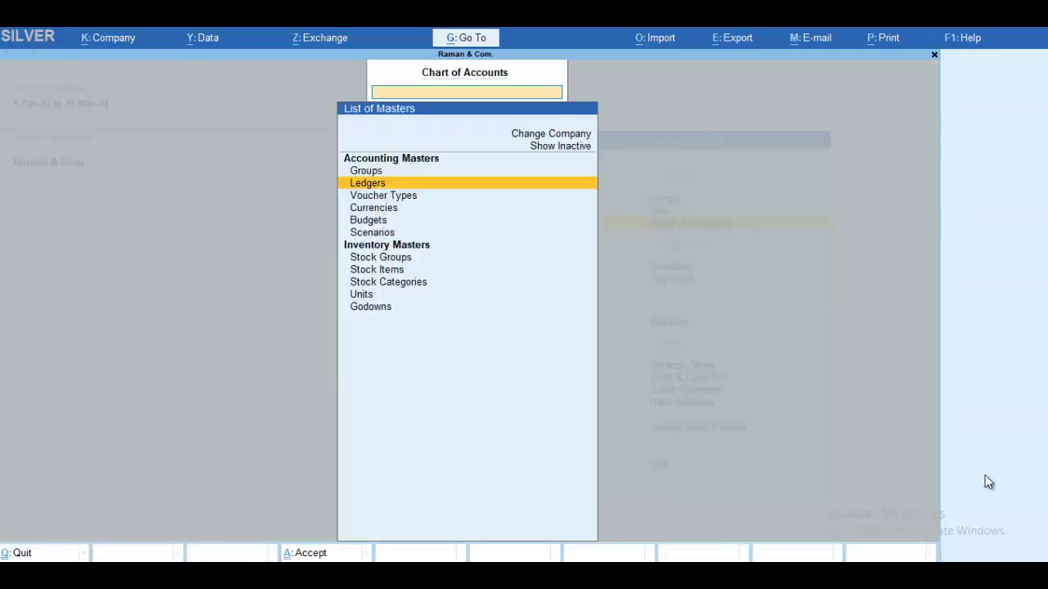
key(Escape)
key(Down)
key(Down)
key(Down)
key(Down)
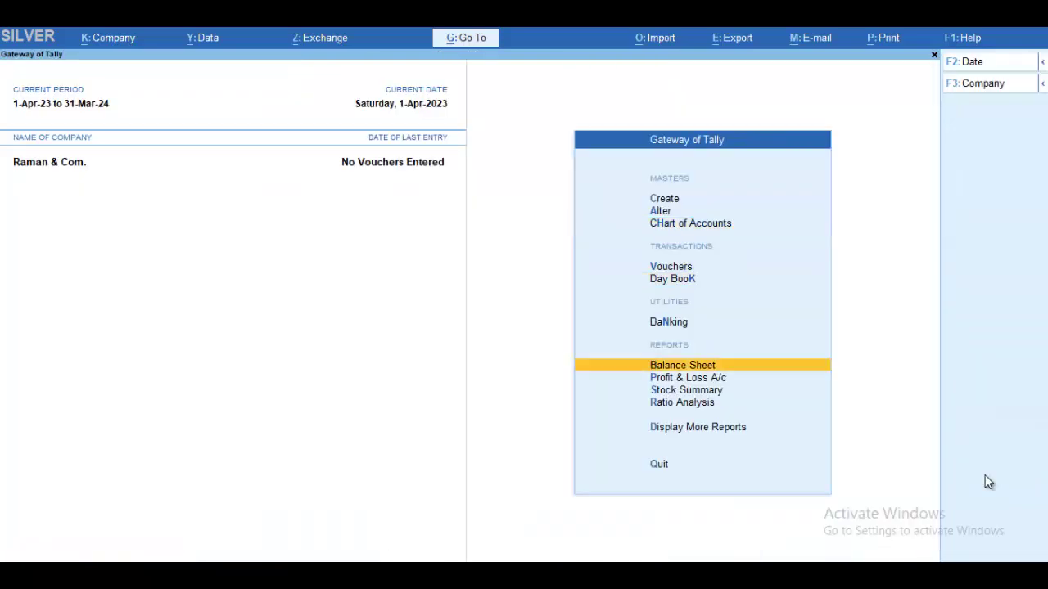
key(Return)
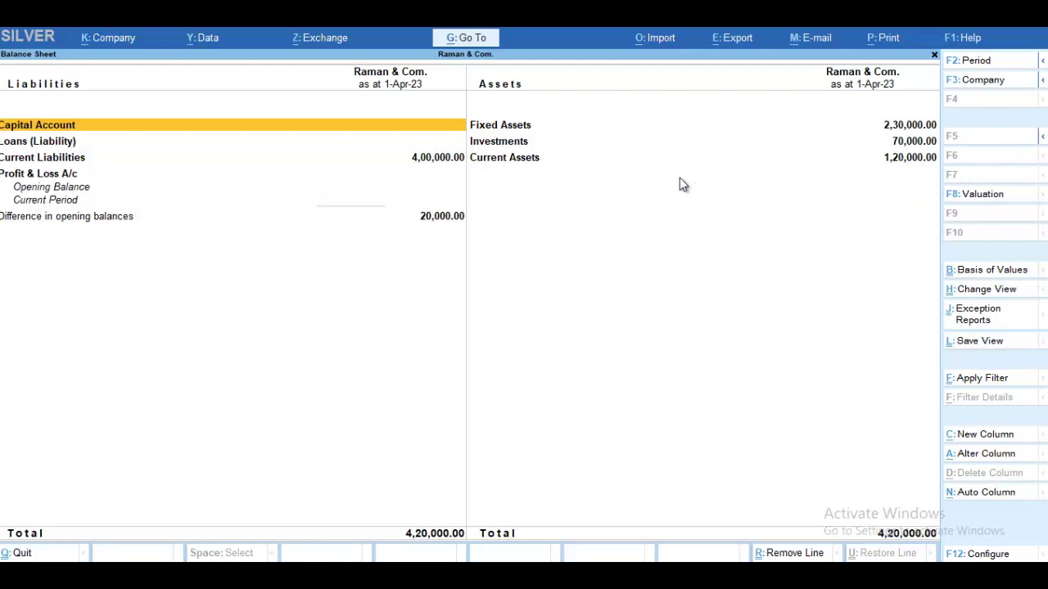
- Examine the Fixed Assets group in the Balance Sheet in detailed view, then return to the report
key(Right)
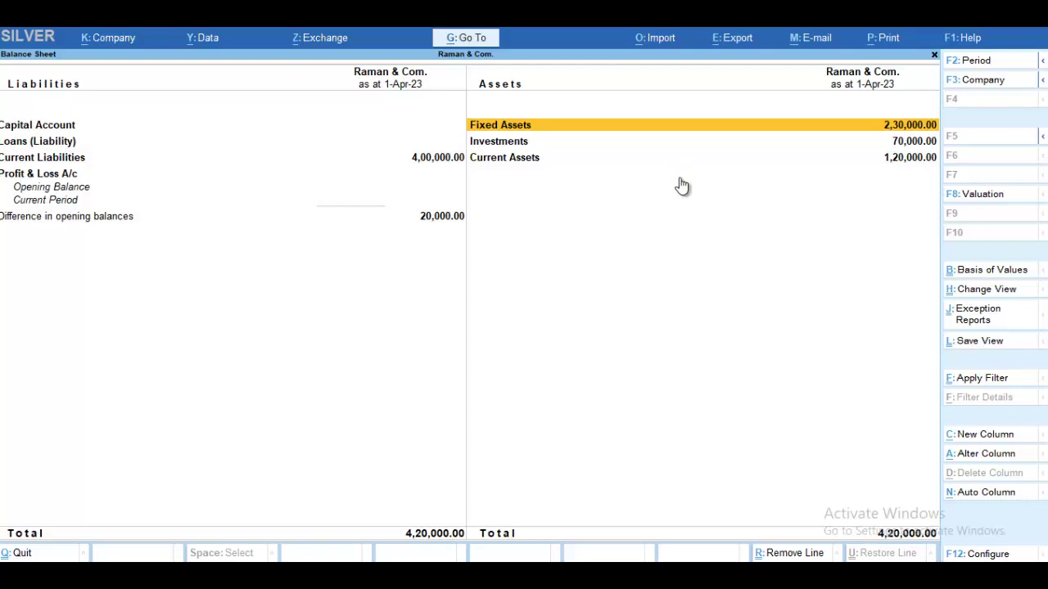
key(Return)
key(alt)
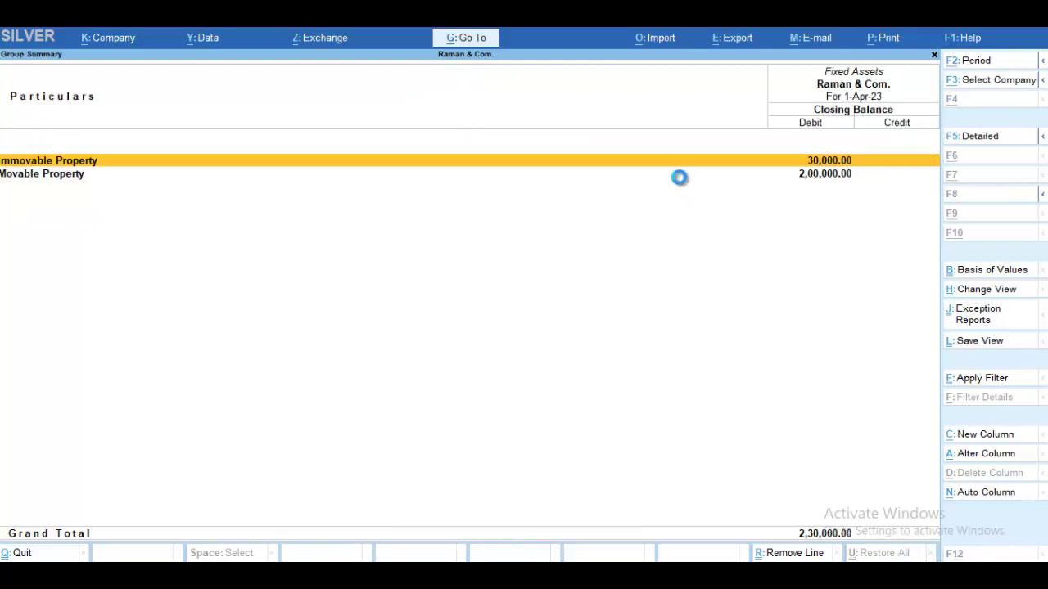
key(alt+F5)
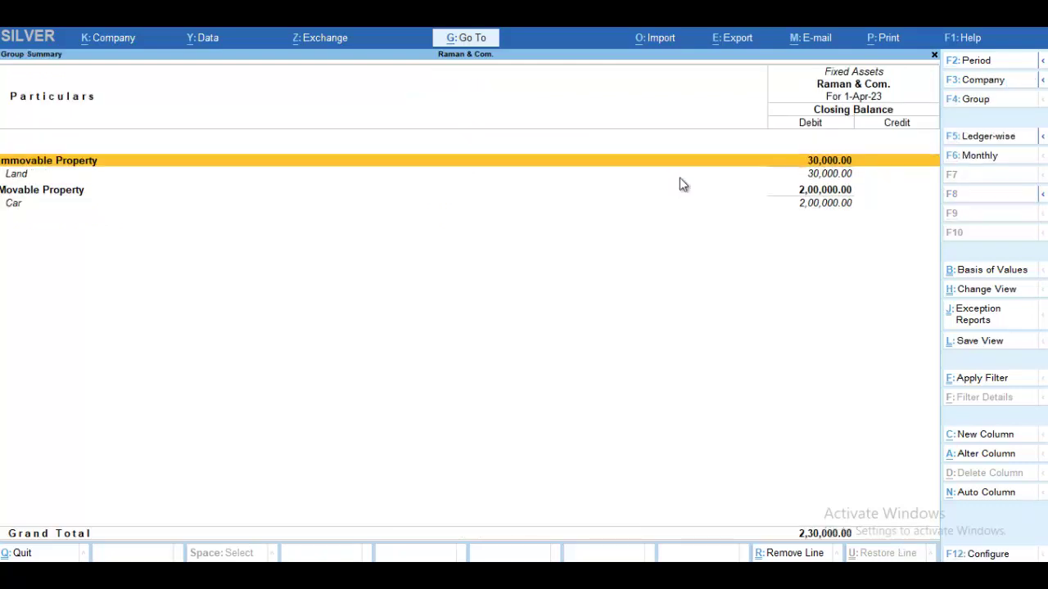
key(Escape)
- Check the ledgers within the Investments group in detailed view and go back to the Balance Sheet
key(Down)
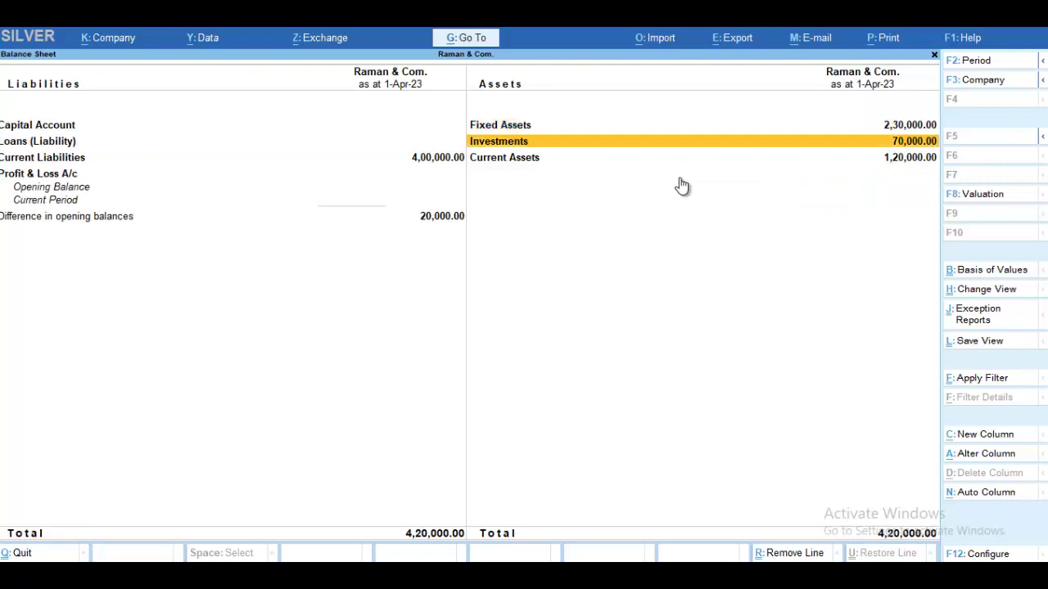
key(Return)
key(alt)
key(alt+F5)
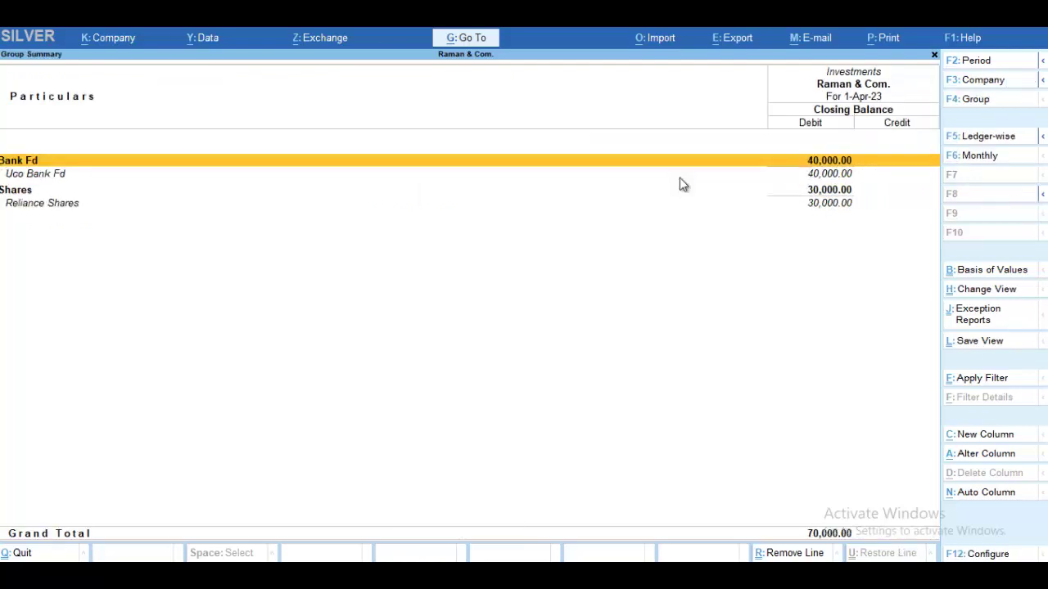
key(Escape)
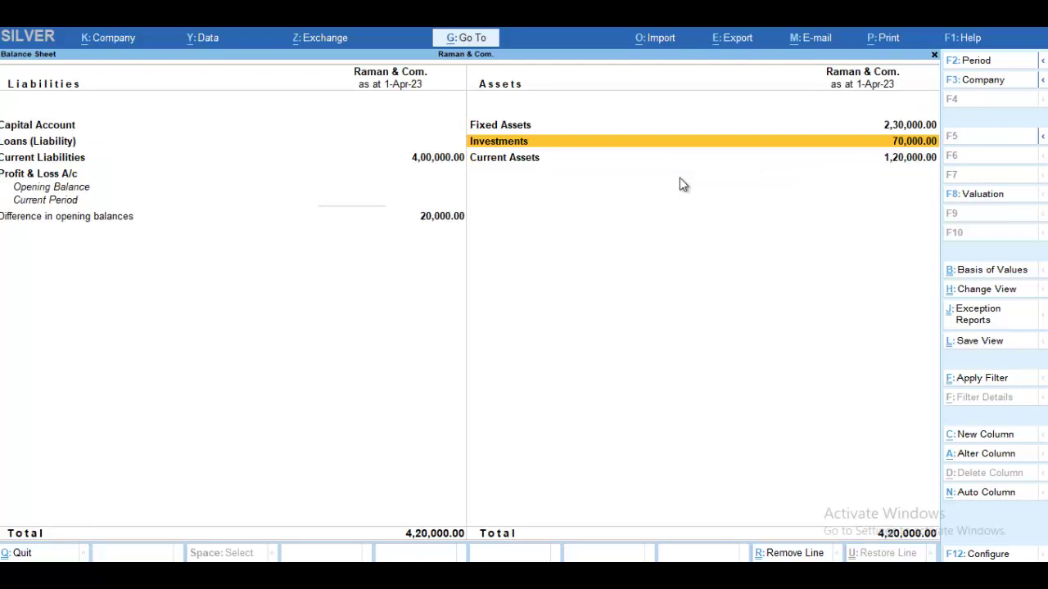